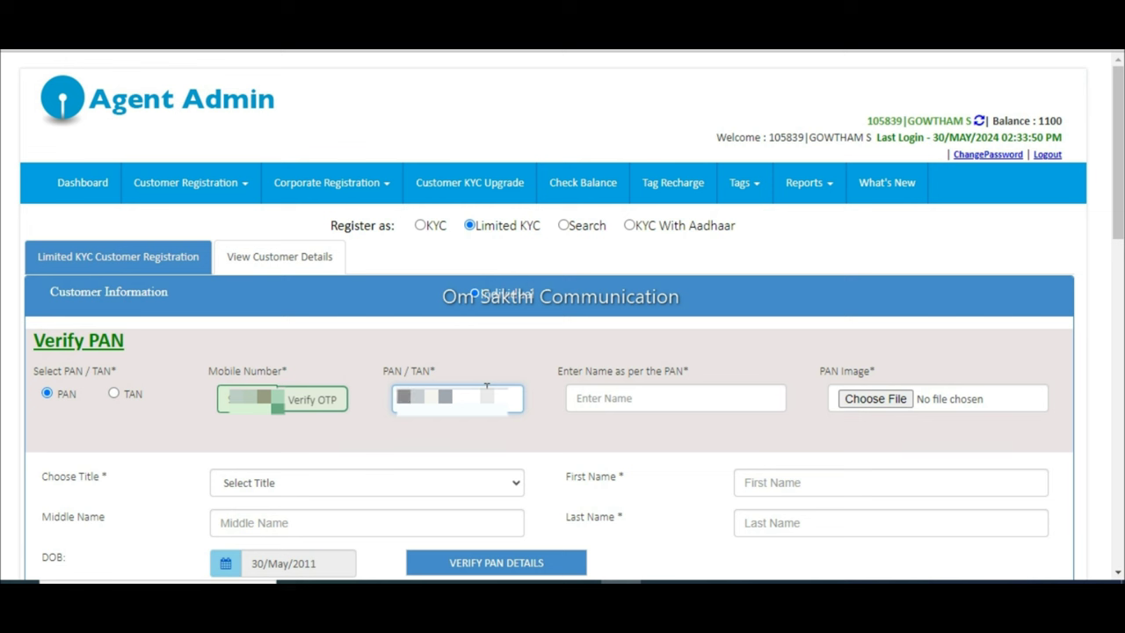
Step: Enter the customer's full name as per the PAN card
{"action": "type", "text": "AB"}
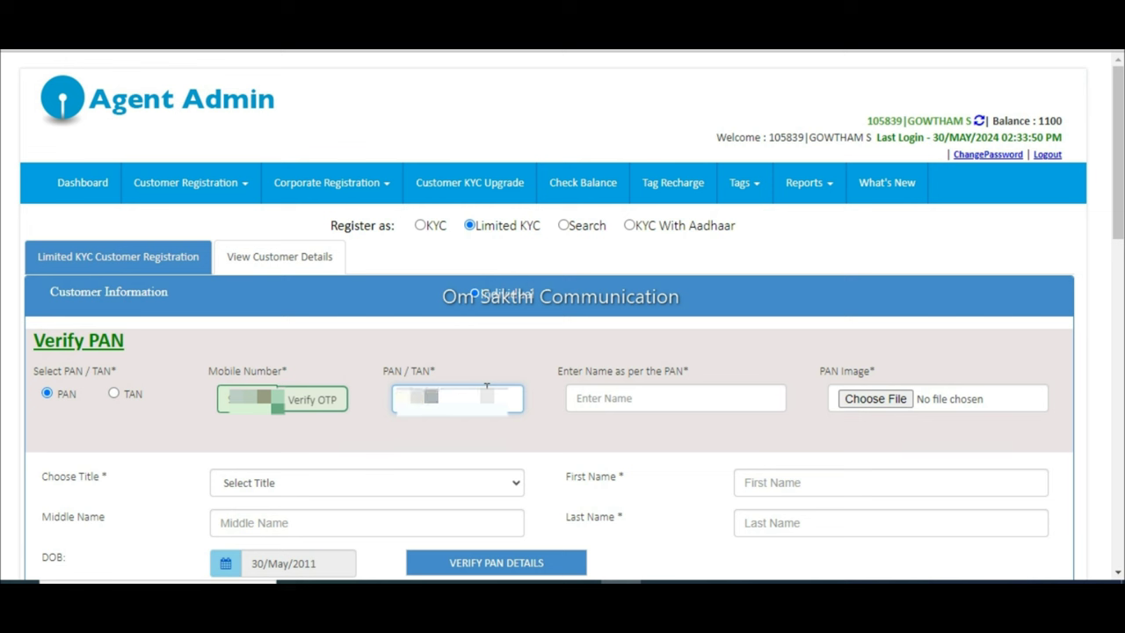
{"action": "type", "text": "C"}
{"action": "left_click", "coordinate": [605, 403]}
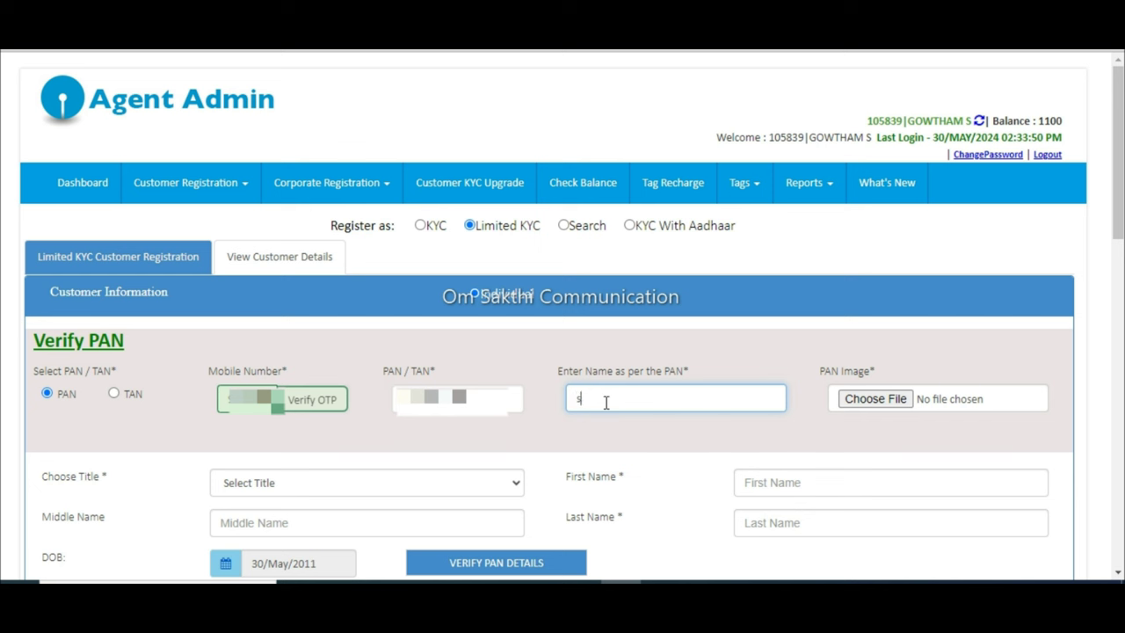
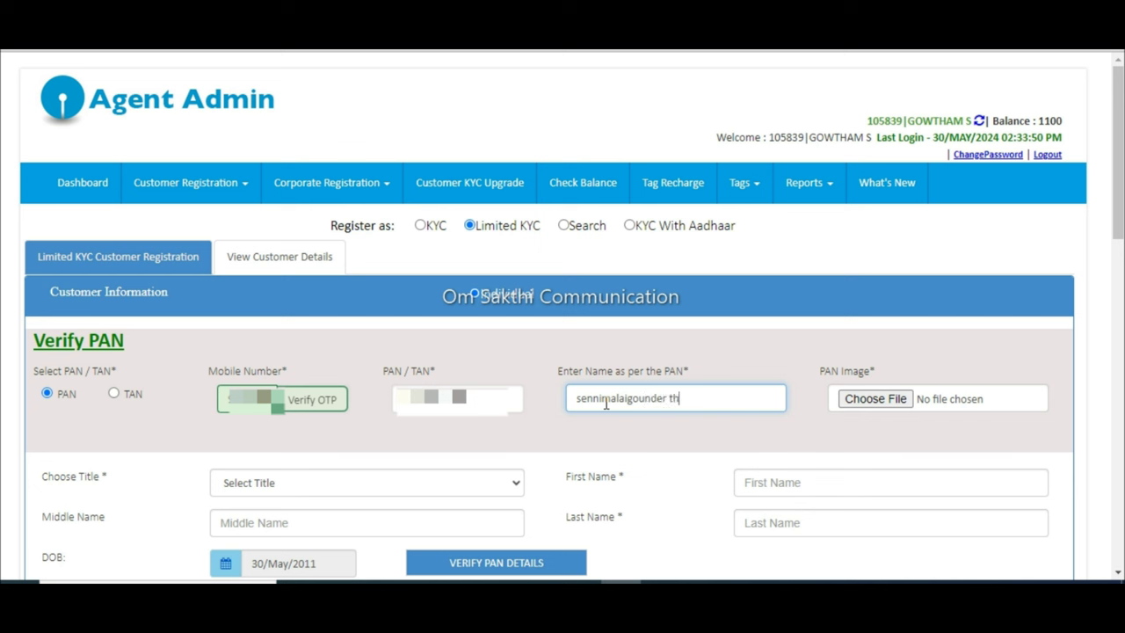
{"action": "left_click", "coordinate": [743, 428]}
Step: Choose title Mr. and fill in the customer's first and last names
{"action": "left_click", "coordinate": [479, 482]}
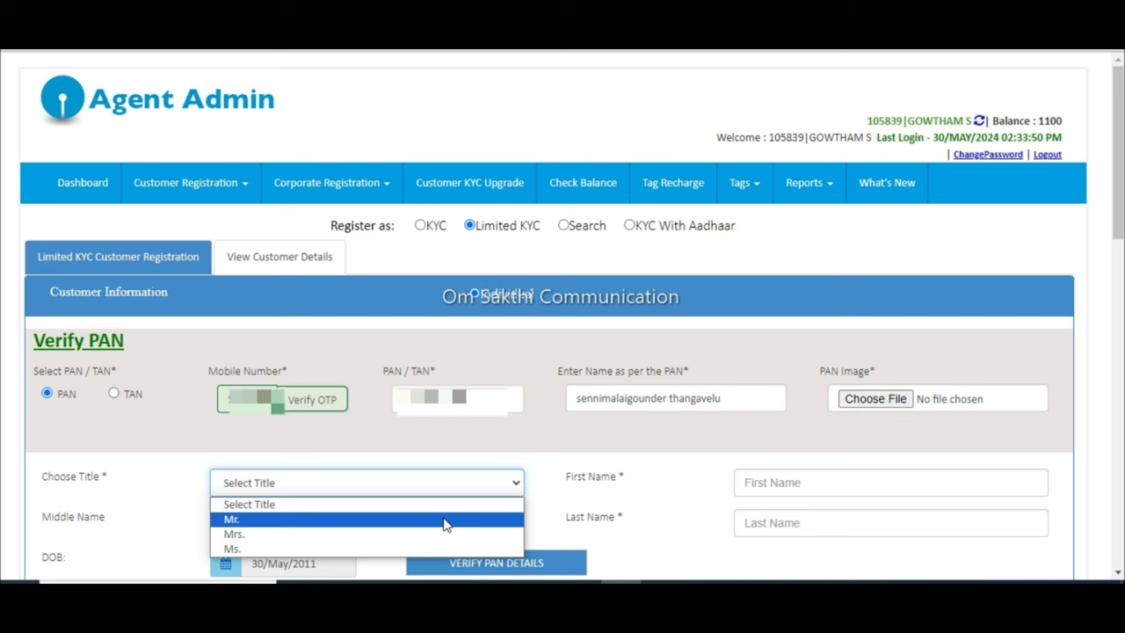
{"action": "left_click", "coordinate": [445, 519]}
{"action": "left_click", "coordinate": [829, 480]}
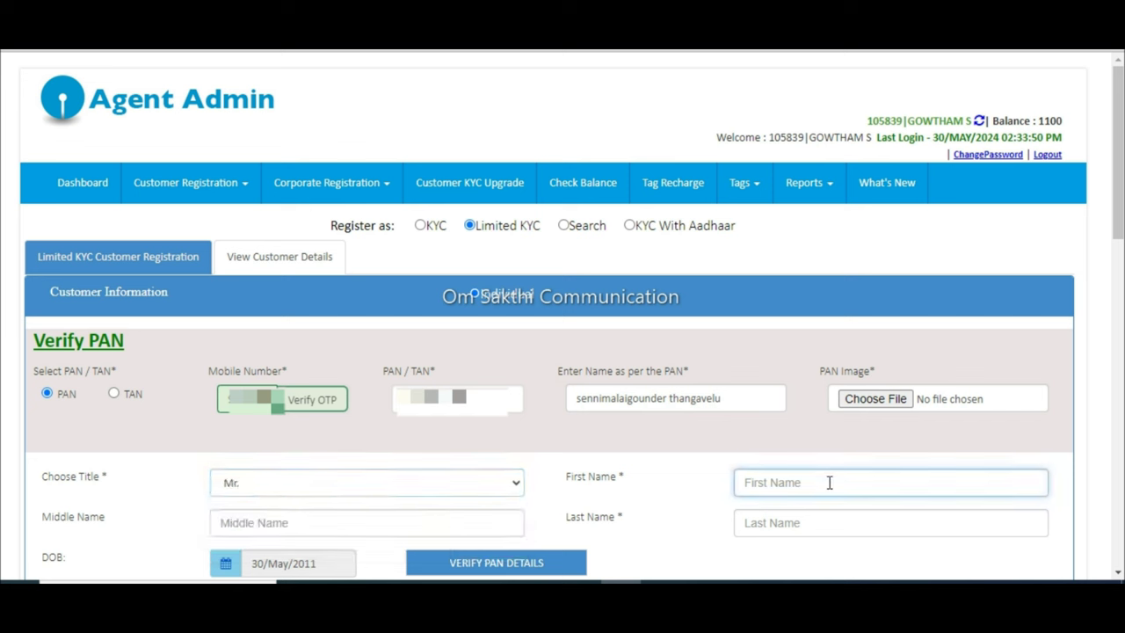
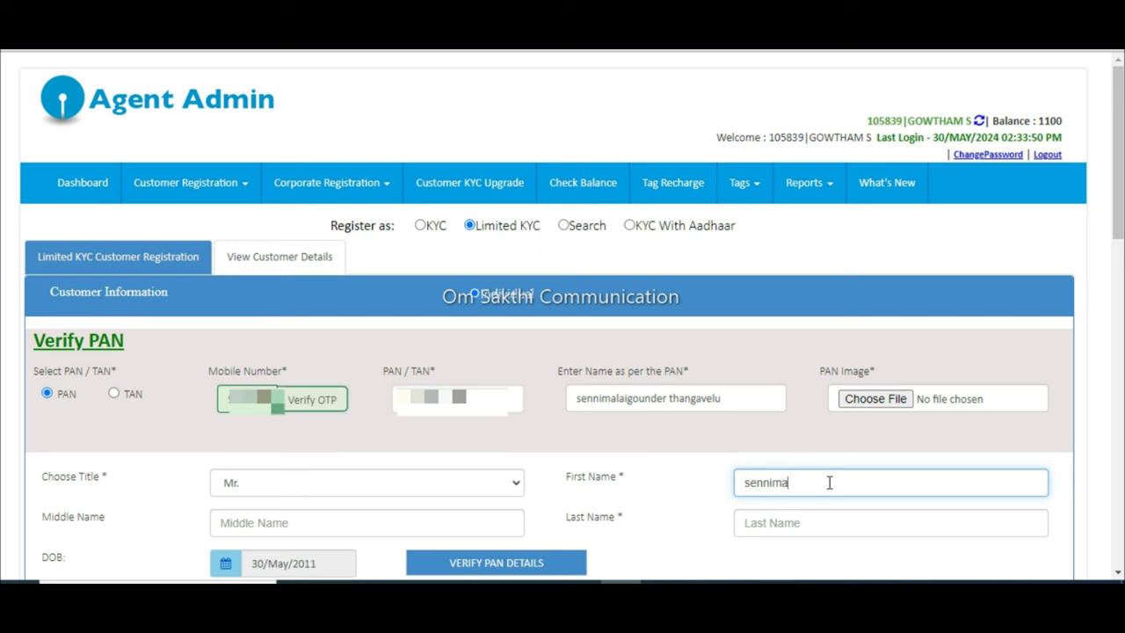
{"action": "key", "text": "Tab"}
{"action": "key", "text": "Tab"}
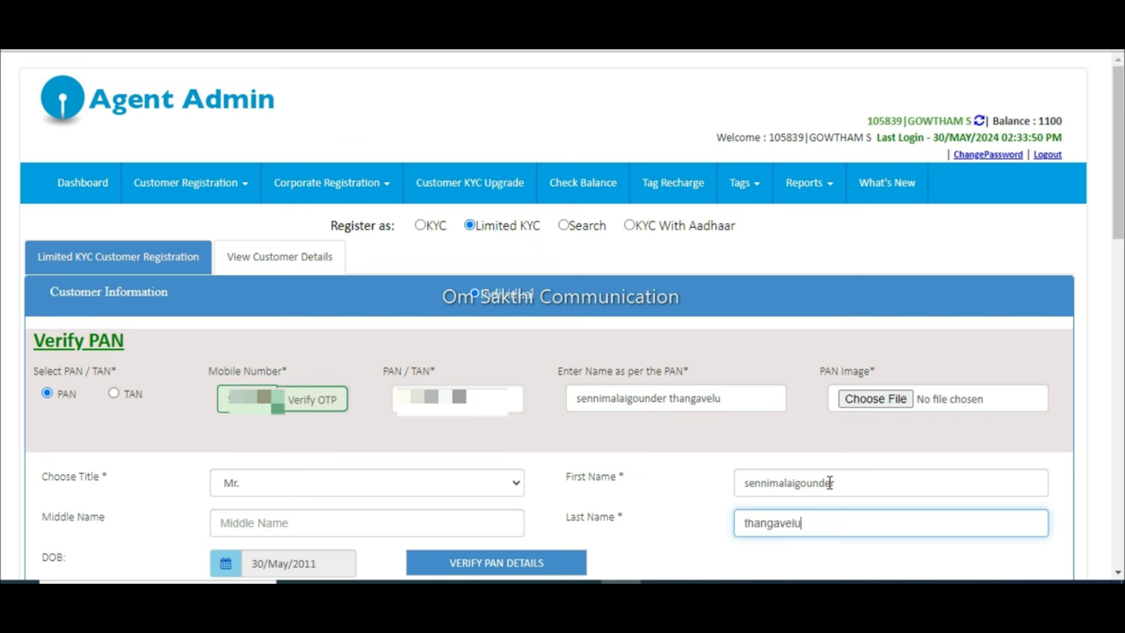
{"action": "key", "text": "Tab"}
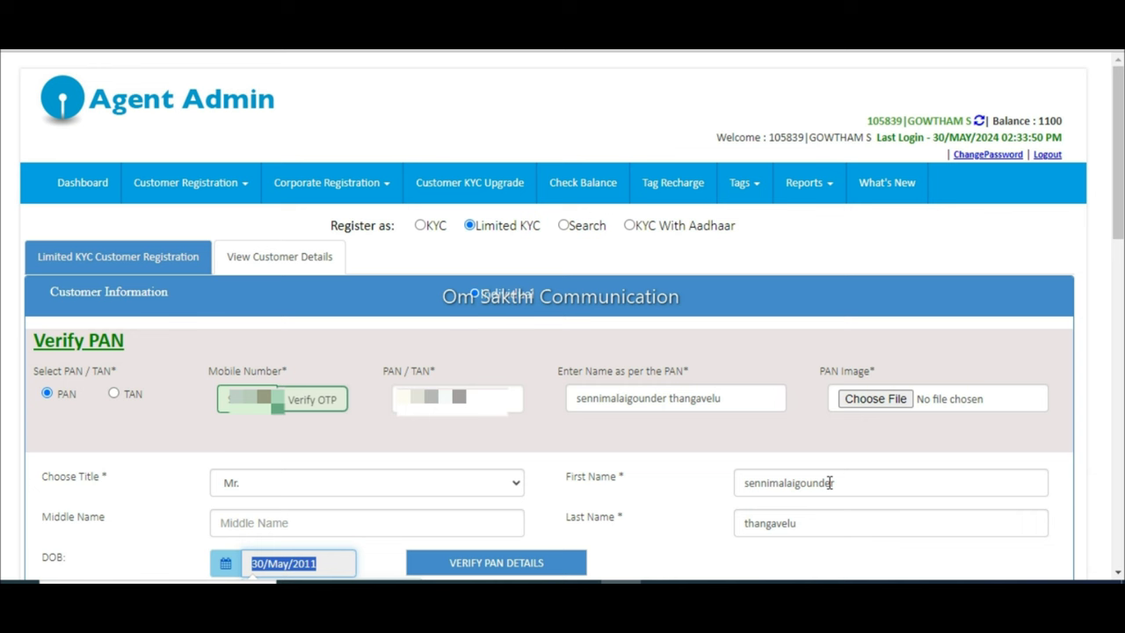
{"action": "scroll", "coordinate": [830, 483], "scroll_direction": "down", "scroll_amount": 2}
{"action": "left_click", "coordinate": [257, 392]}
{"action": "left_click", "coordinate": [360, 475]}
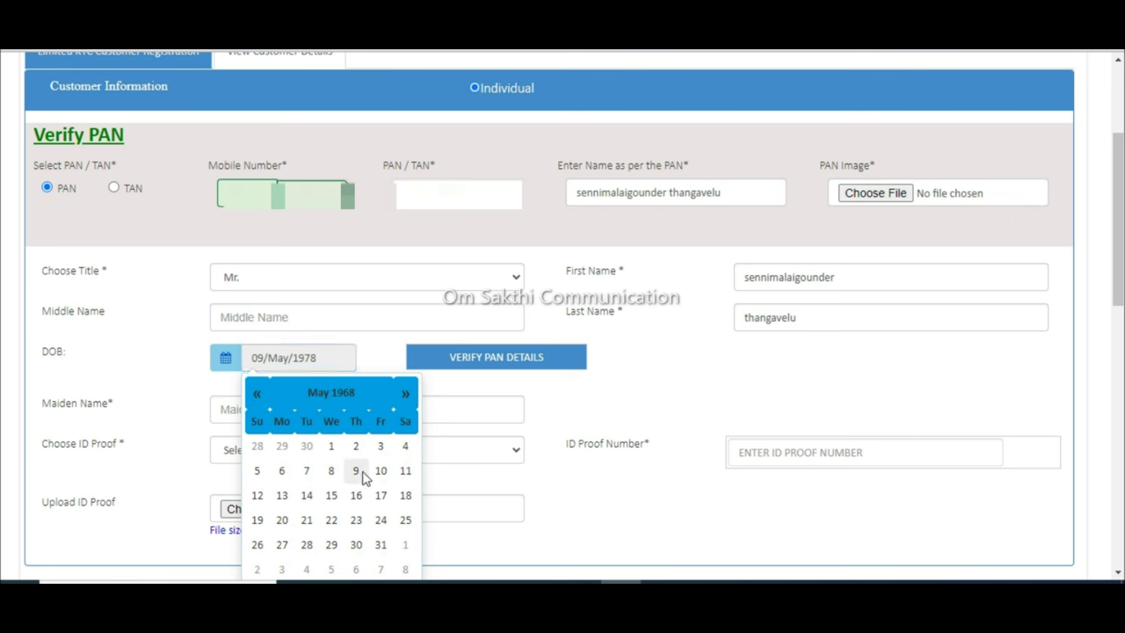
{"action": "left_click", "coordinate": [475, 363]}
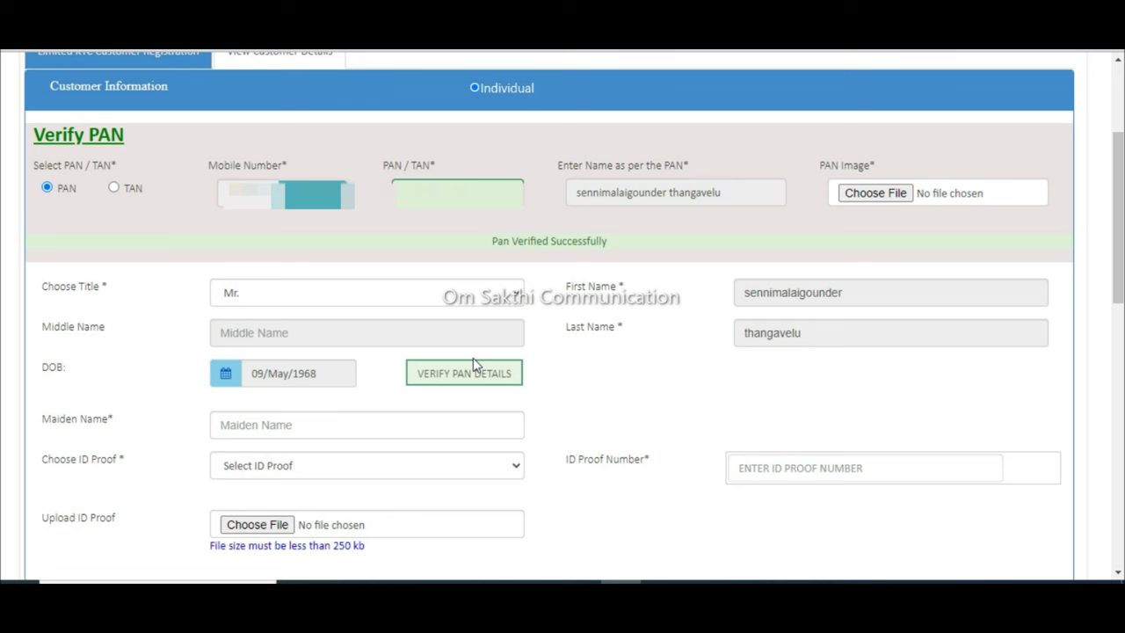
{"action": "left_click_drag", "start_coordinate": [493, 240], "coordinate": [609, 240]}
{"action": "left_click", "coordinate": [607, 242]}
{"action": "scroll", "coordinate": [283, 426], "scroll_direction": "down", "scroll_amount": 2}
{"action": "left_click", "coordinate": [307, 289]}
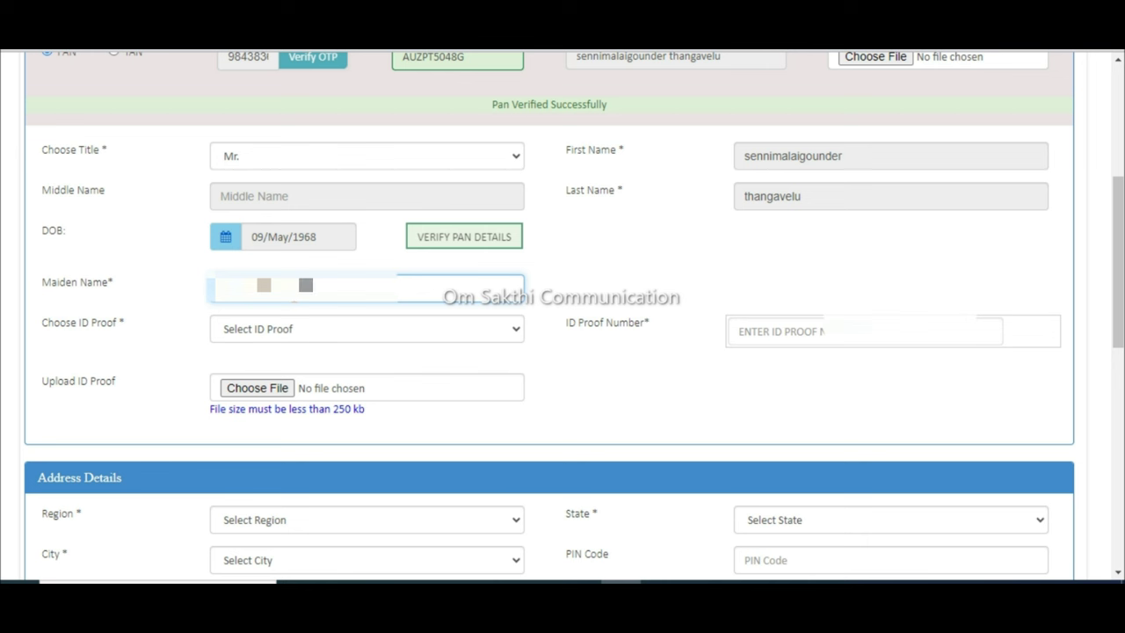
Step: Use Aadhar No as ID proof, tick the declaration, and verify the Aadhaar number to SUCCESS
{"action": "left_click", "coordinate": [271, 344]}
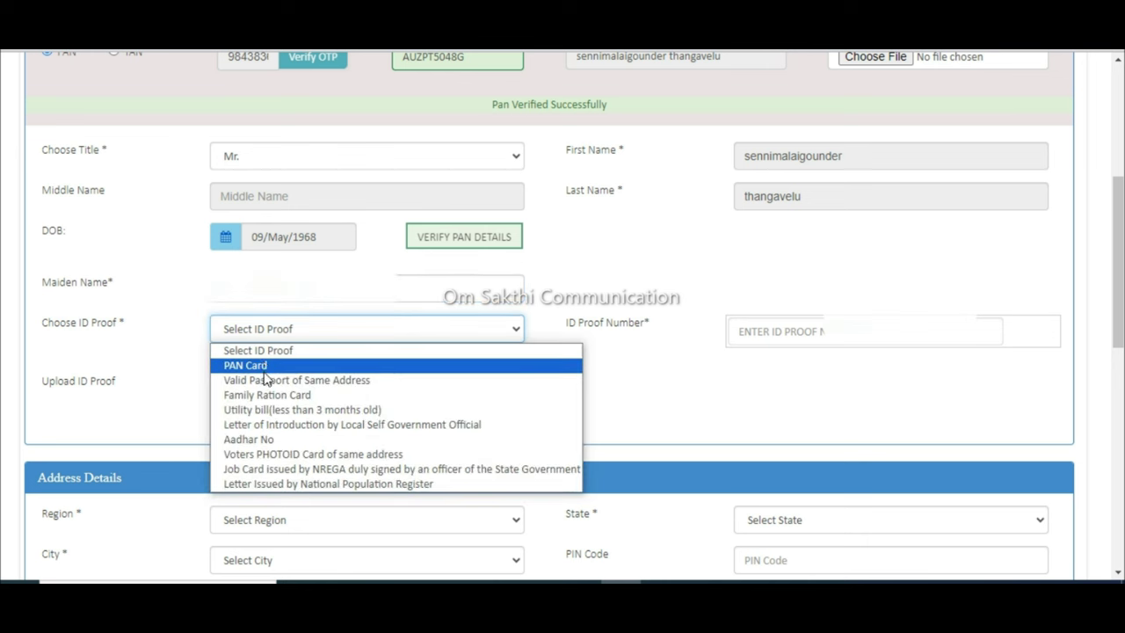
{"action": "left_click", "coordinate": [270, 439]}
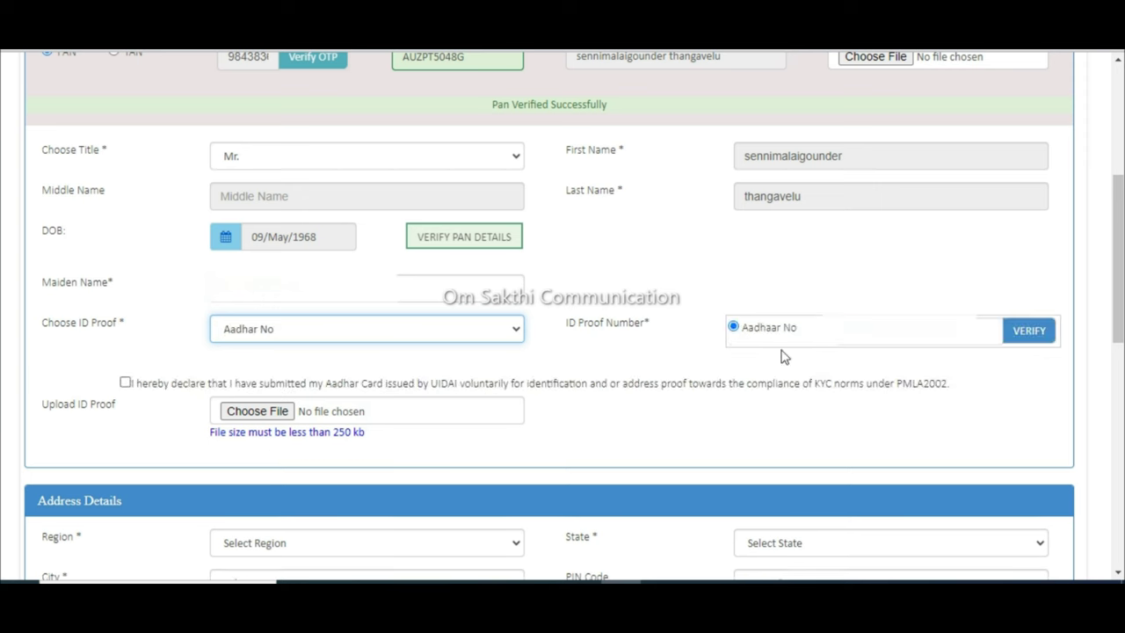
{"action": "left_click", "coordinate": [849, 327]}
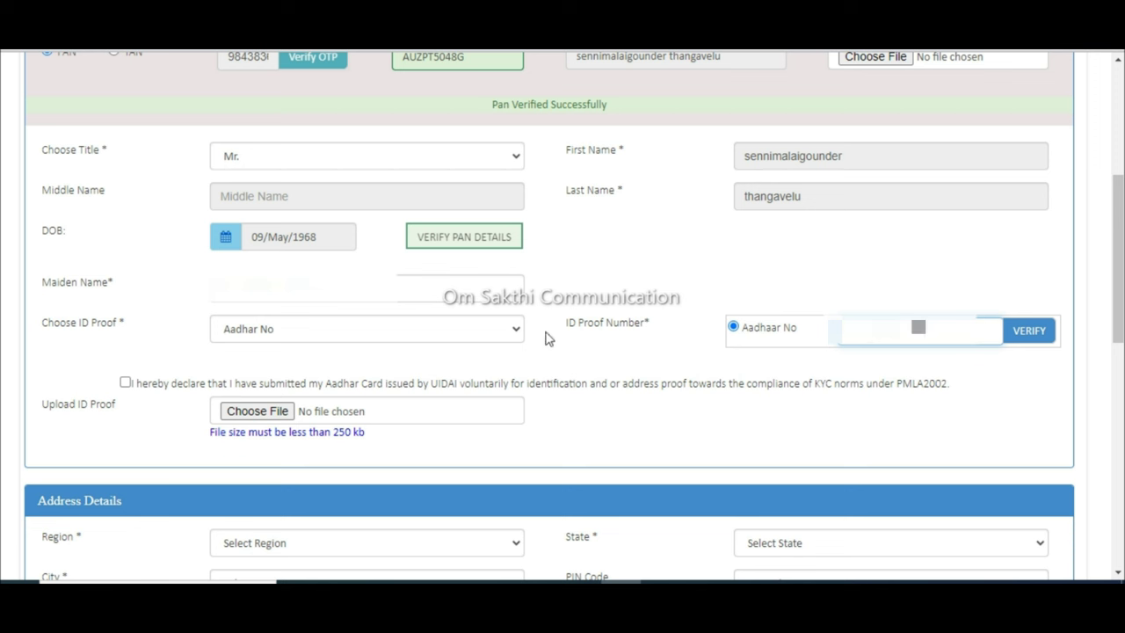
{"action": "left_click", "coordinate": [125, 382]}
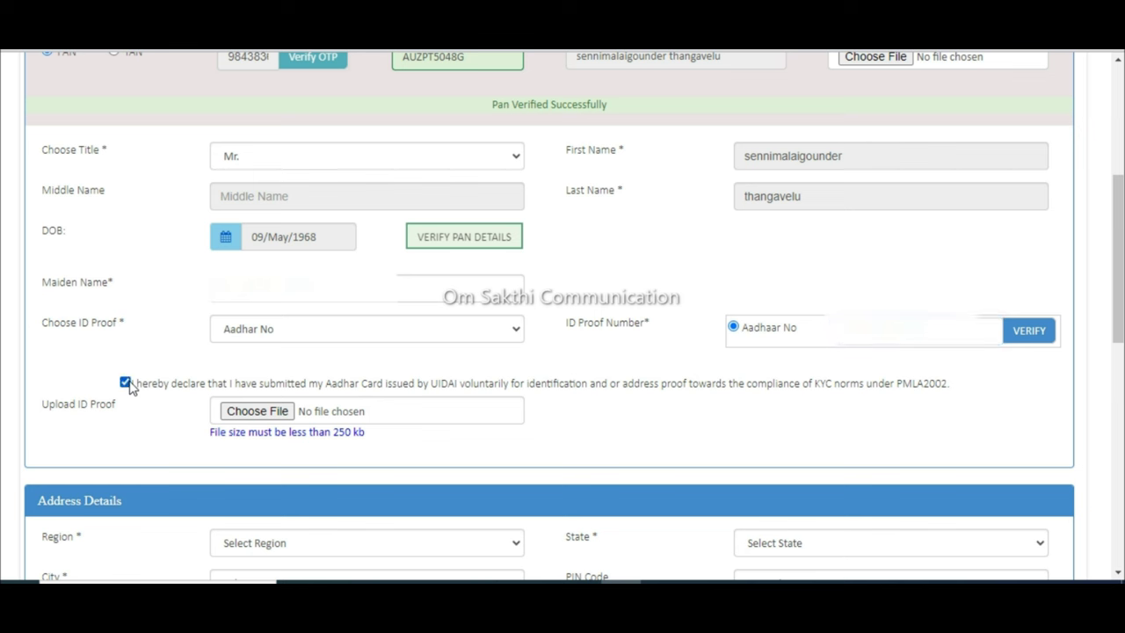
{"action": "left_click", "coordinate": [1015, 345]}
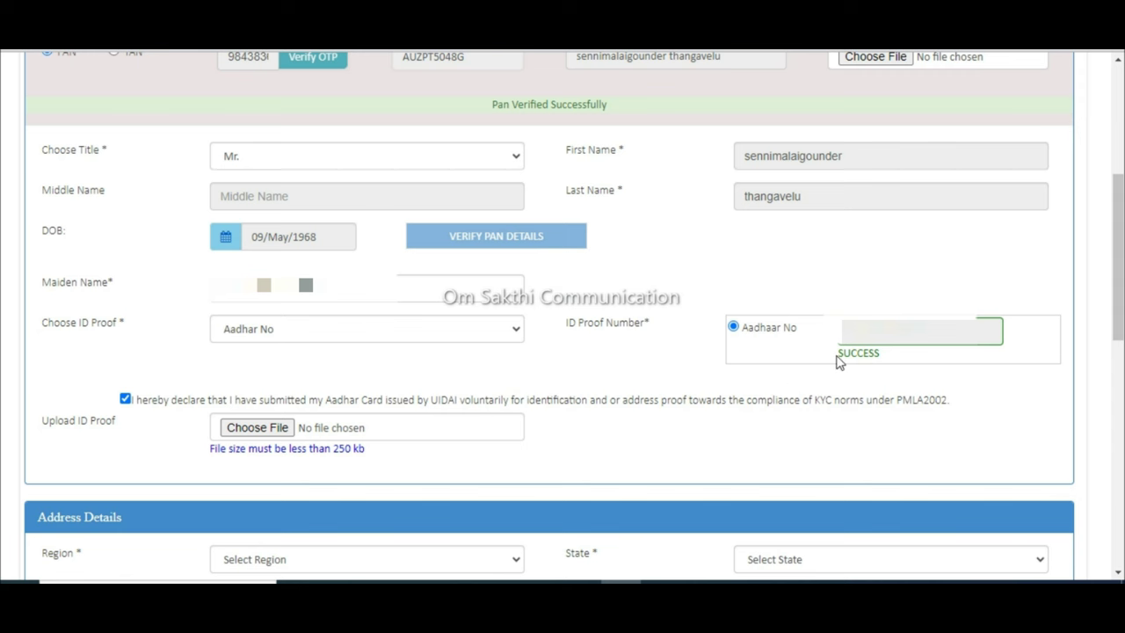
{"action": "left_click_drag", "start_coordinate": [842, 361], "coordinate": [877, 350]}
{"action": "left_click", "coordinate": [877, 352]}
Step: Set the address to South India, Tamil Nadu, Tiruppur and enter the PIN code
{"action": "scroll", "coordinate": [477, 266], "scroll_direction": "down", "scroll_amount": 3}
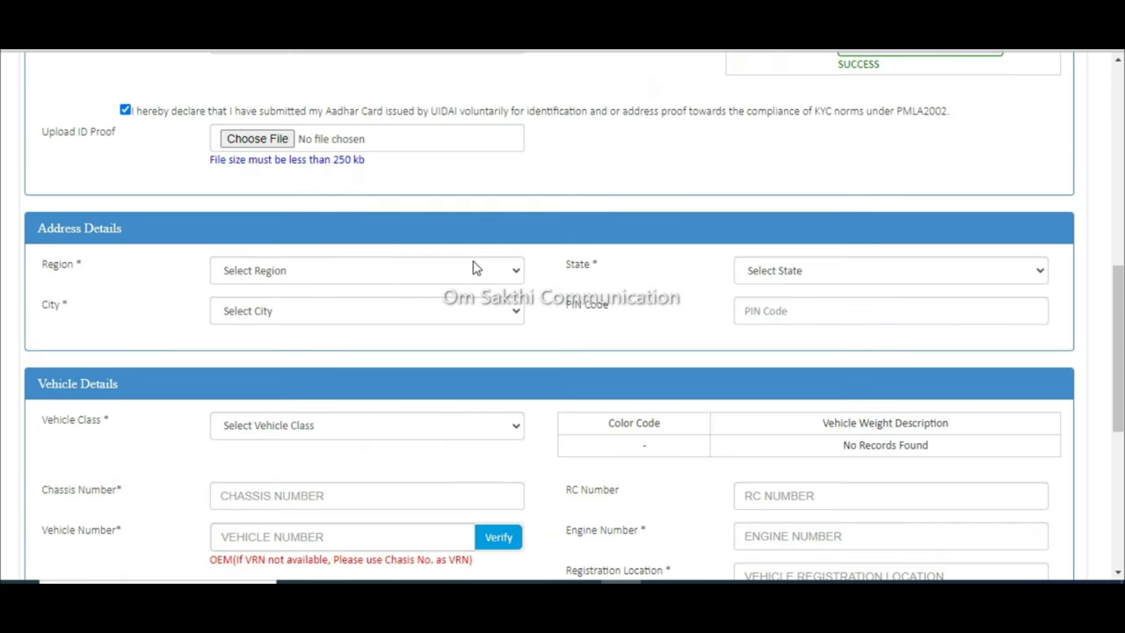
{"action": "left_click", "coordinate": [470, 267]}
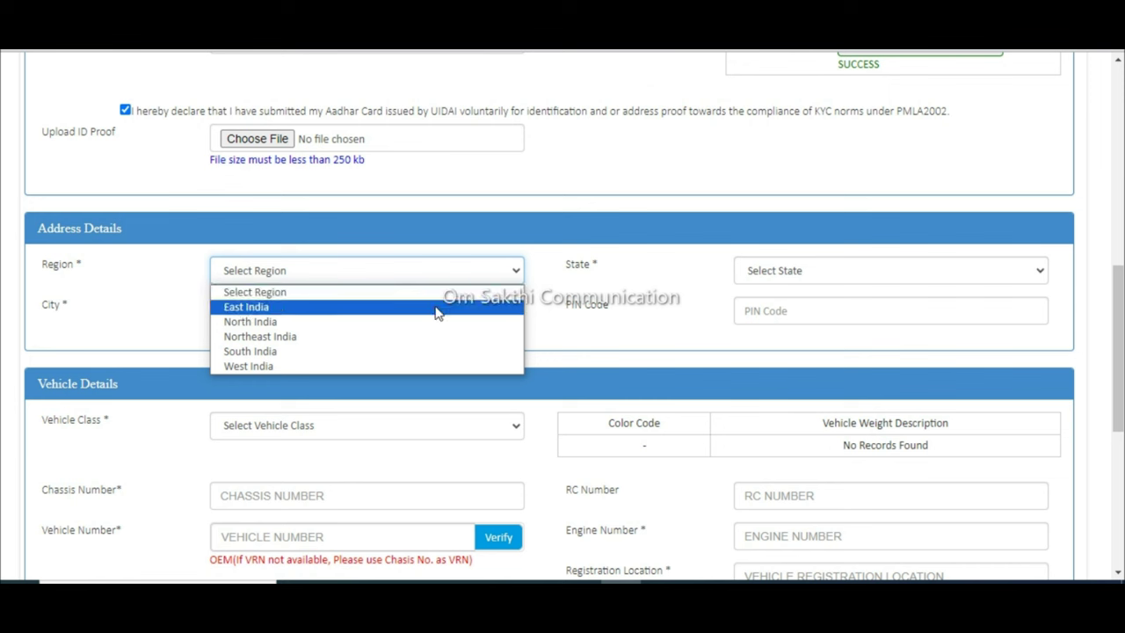
{"action": "left_click", "coordinate": [397, 353]}
{"action": "left_click", "coordinate": [823, 274]}
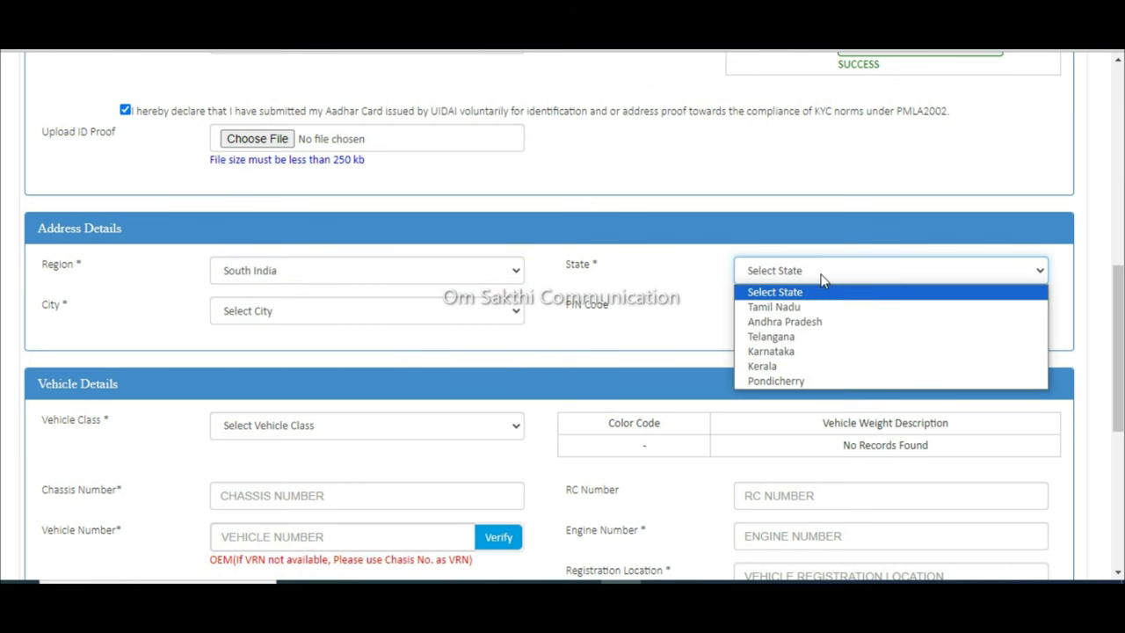
{"action": "left_click", "coordinate": [810, 307]}
{"action": "left_click", "coordinate": [475, 321]}
{"action": "key", "text": "Down"}
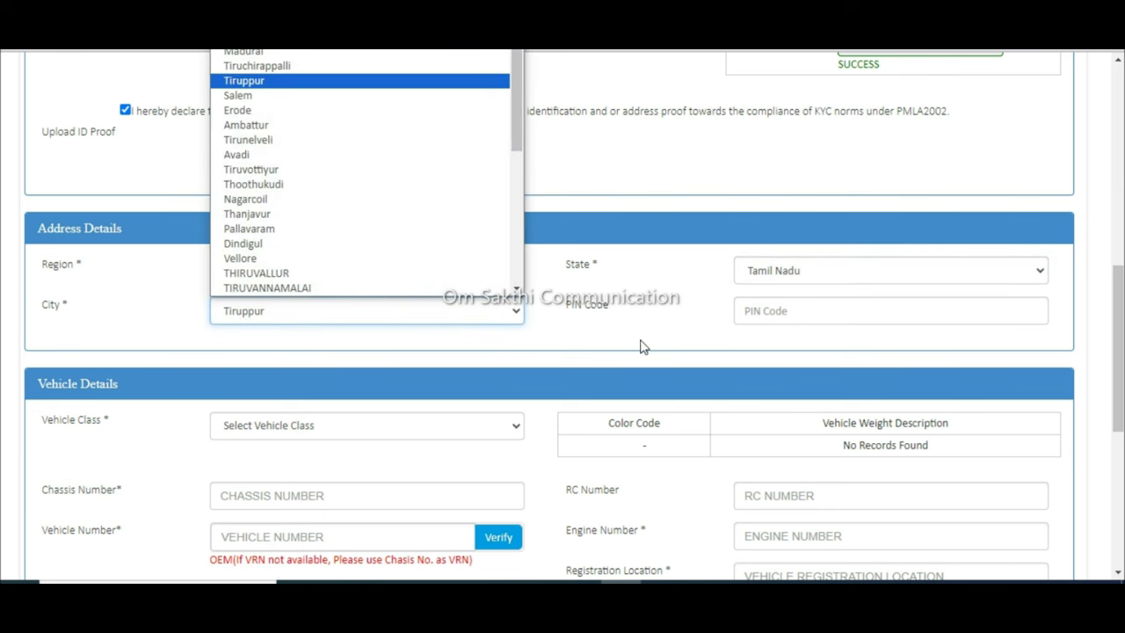
{"action": "left_click", "coordinate": [756, 315]}
{"action": "type", "text": "641654"}
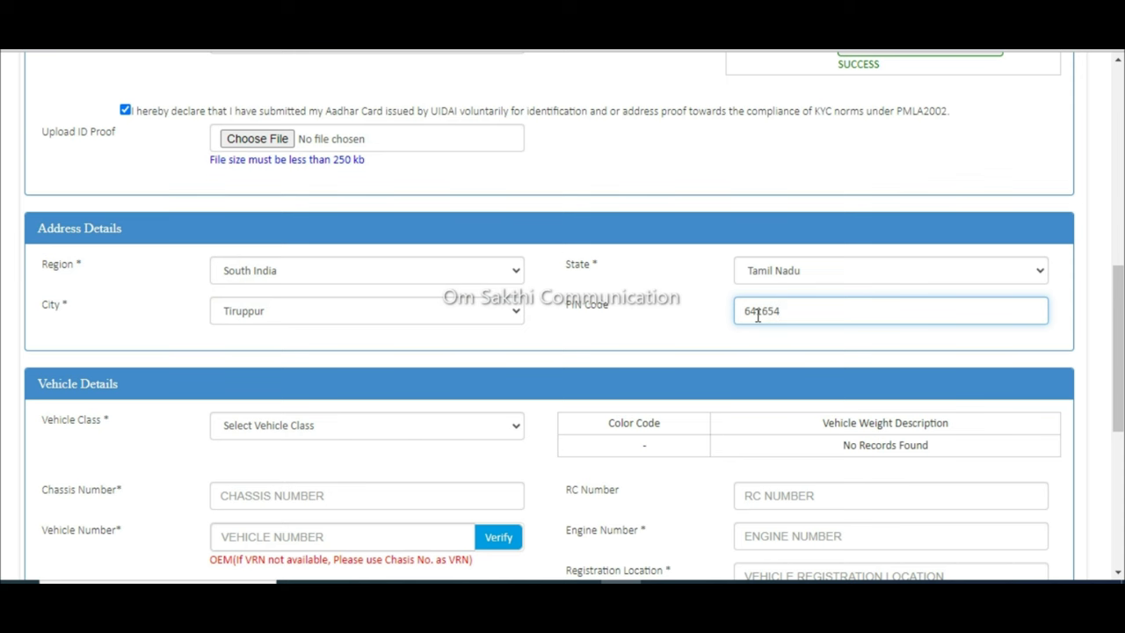
Step: Choose vehicle class Car / Jeep / Van and enter the vehicle number
{"action": "scroll", "coordinate": [758, 316], "scroll_direction": "down", "scroll_amount": 2}
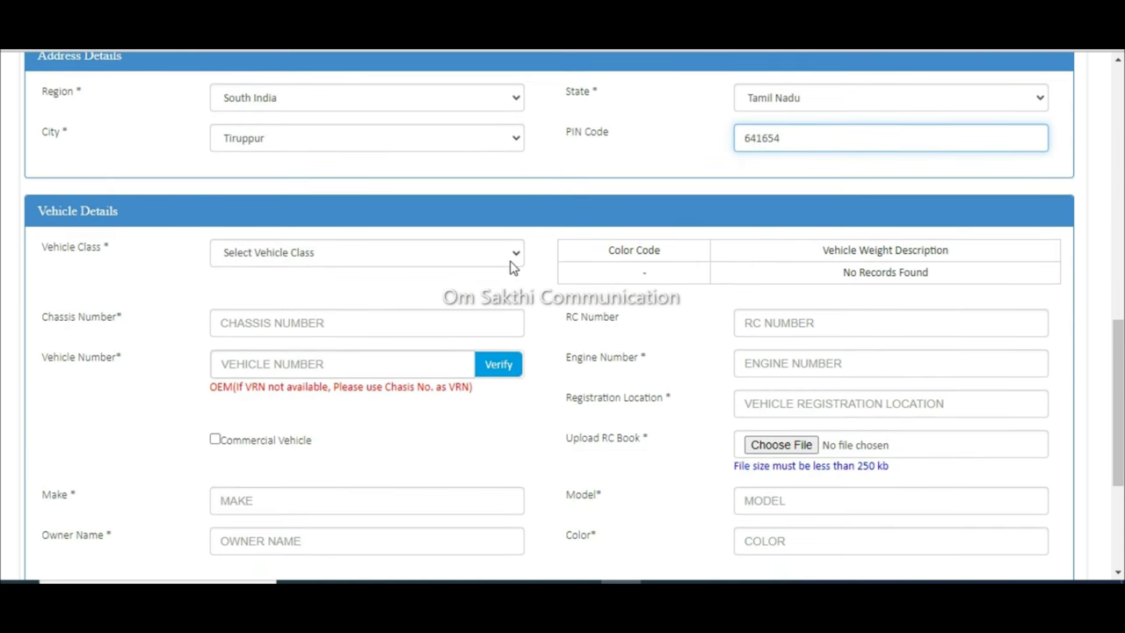
{"action": "left_click", "coordinate": [514, 255]}
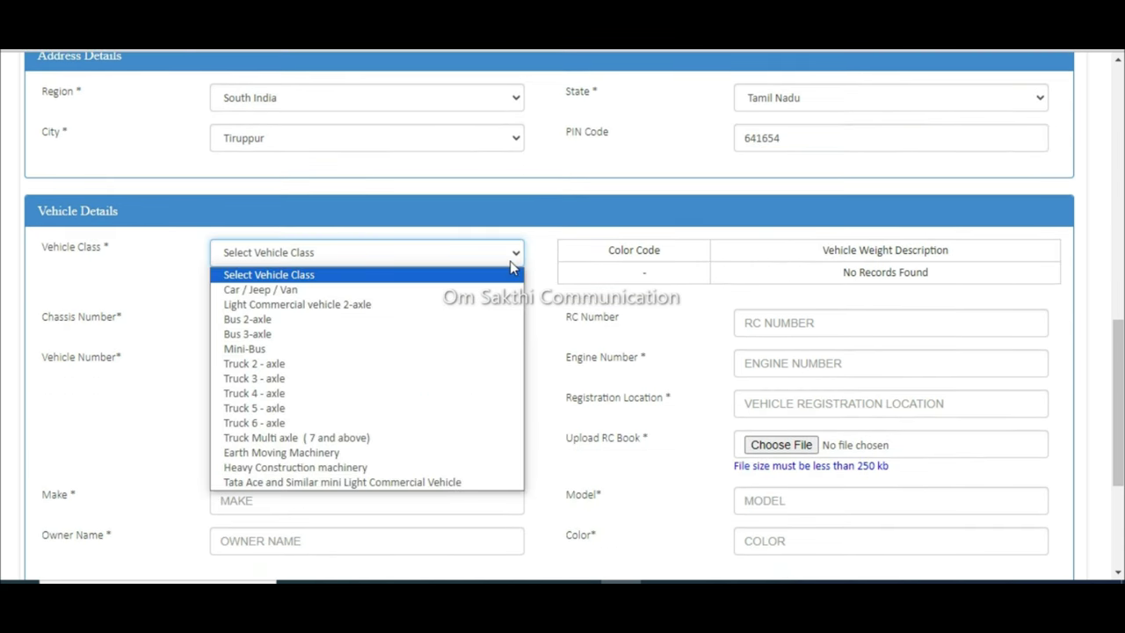
{"action": "left_click", "coordinate": [453, 295]}
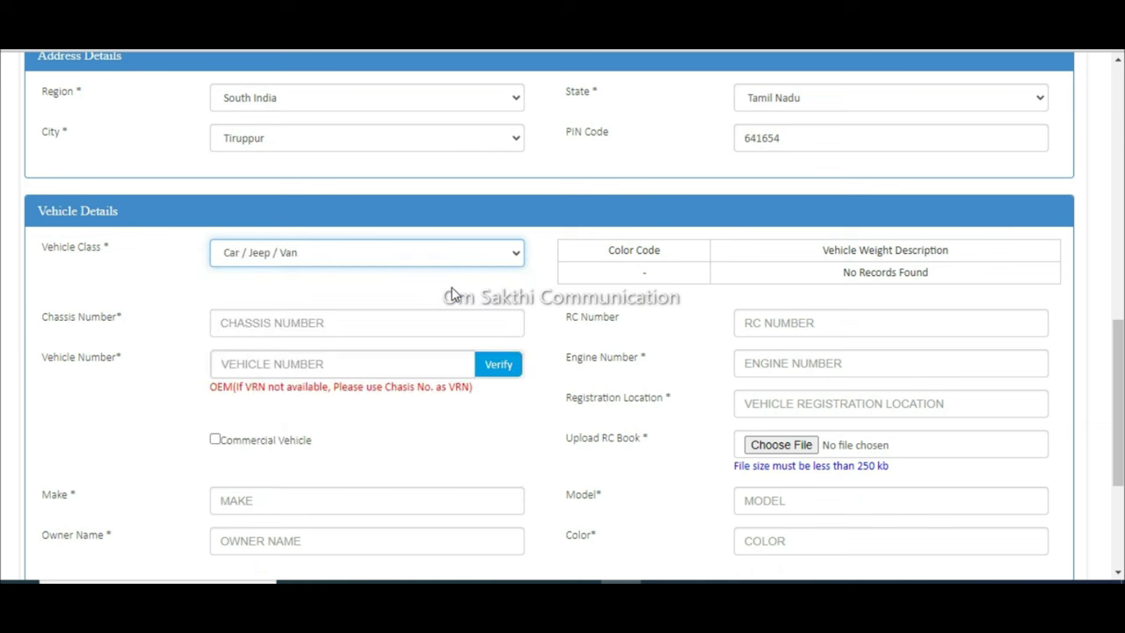
{"action": "left_click", "coordinate": [409, 355]}
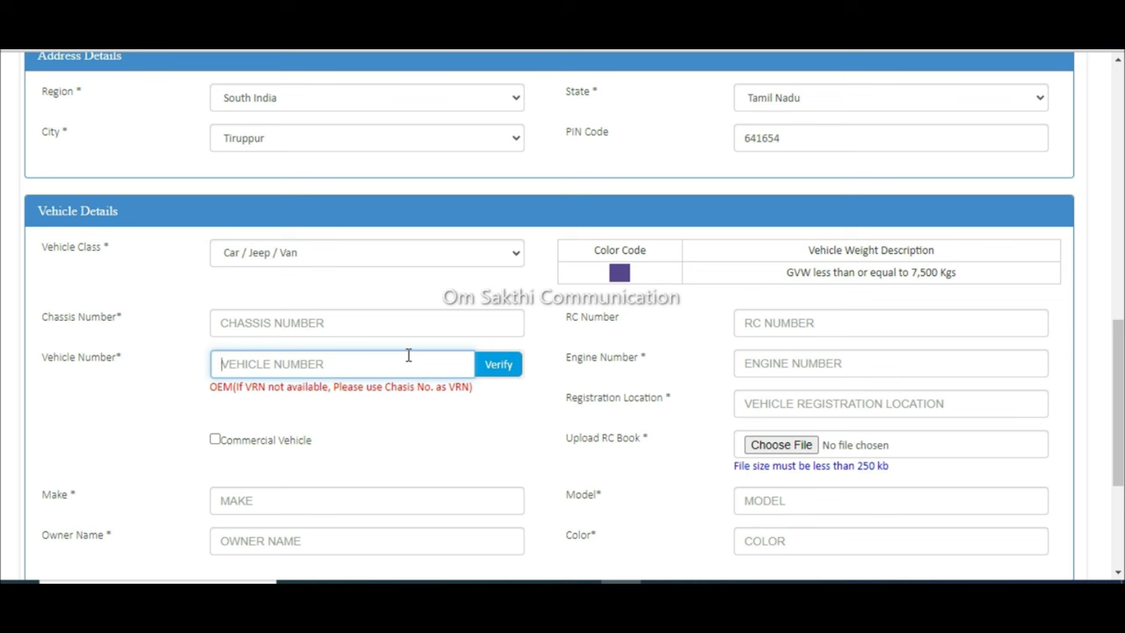
{"action": "type", "text": "TN3"}
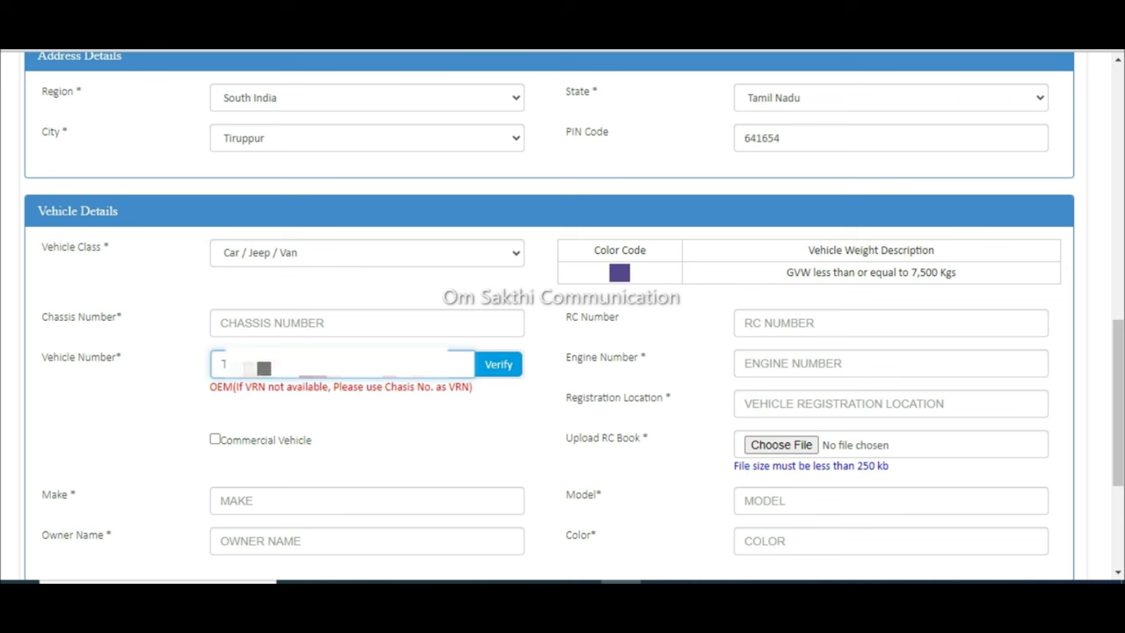
Step: Verify the vehicle number, confirm the prompt, and close the eligibility details
{"action": "left_click", "coordinate": [491, 364]}
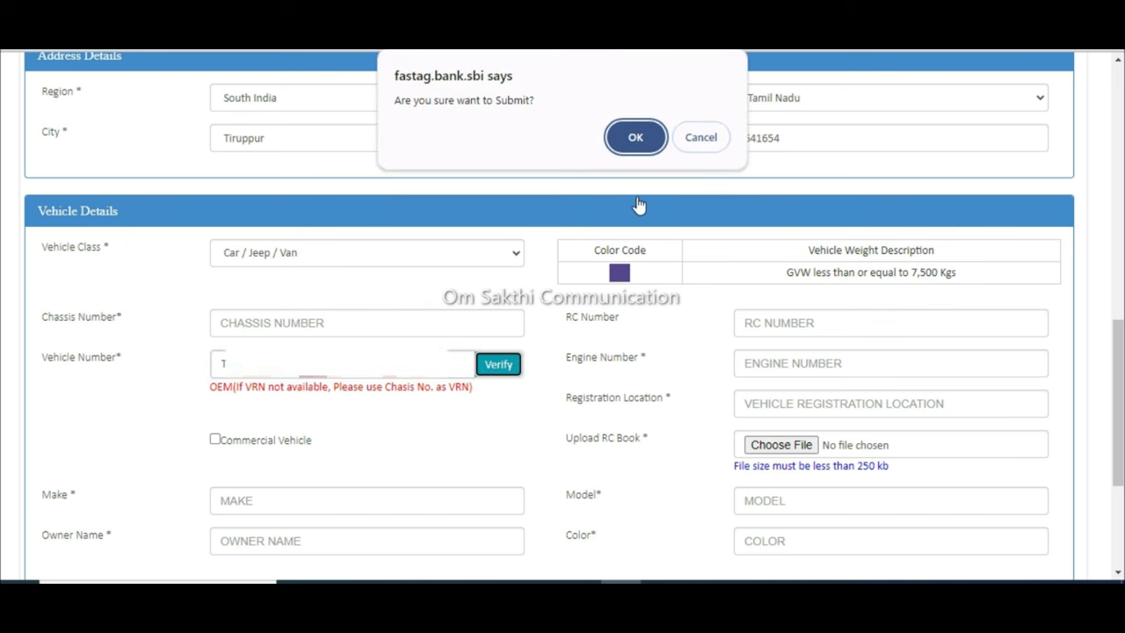
{"action": "left_click", "coordinate": [635, 149]}
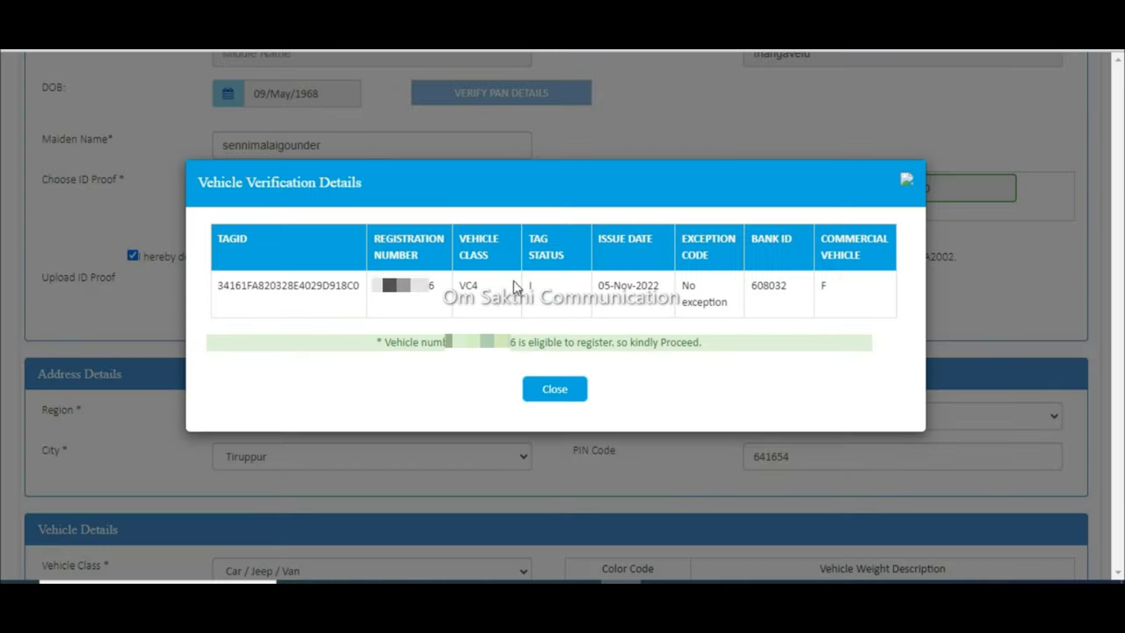
{"action": "left_click_drag", "start_coordinate": [385, 344], "coordinate": [646, 348]}
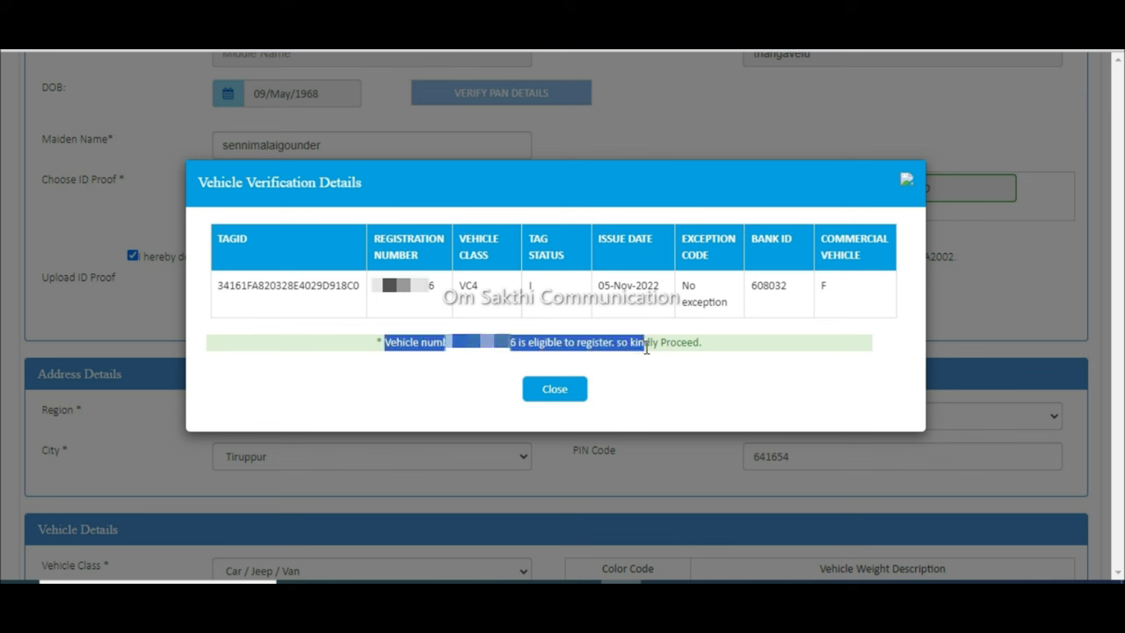
{"action": "left_click", "coordinate": [574, 395]}
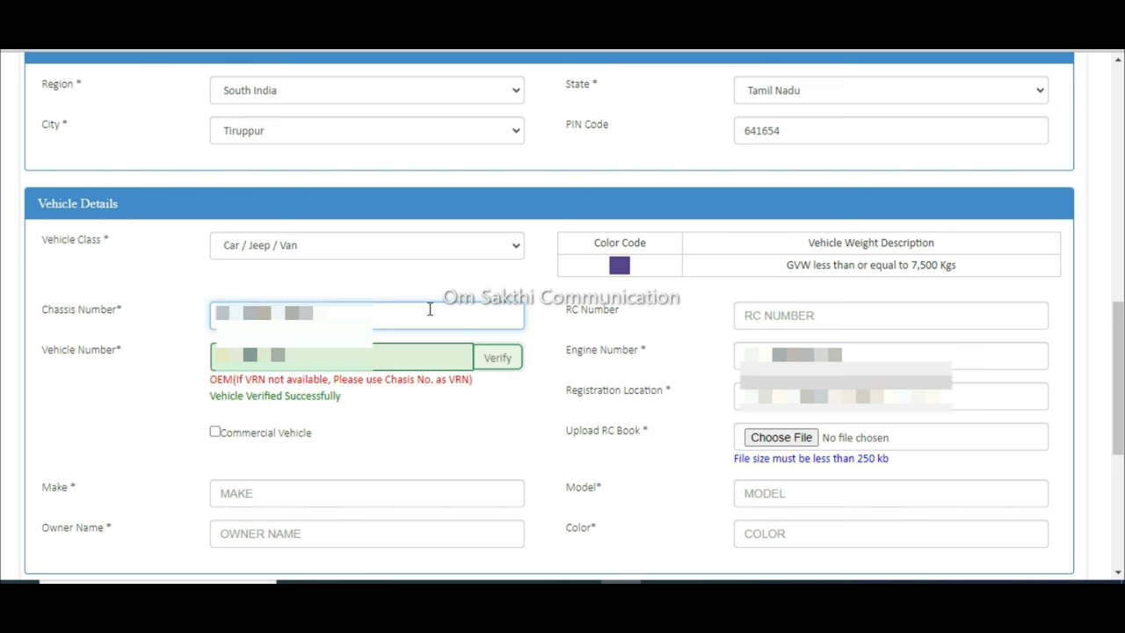
Step: Correct the chassis number ending and retype the engine number
{"action": "key", "text": "BackSpace"}
{"action": "key", "text": "BackSpace"}
{"action": "key", "text": "BackSpace"}
{"action": "key", "text": "BackSpace"}
{"action": "key", "text": "BackSpace"}
{"action": "key", "text": "BackSpace"}
{"action": "key", "text": "BackSpace"}
{"action": "key", "text": "BackSpace"}
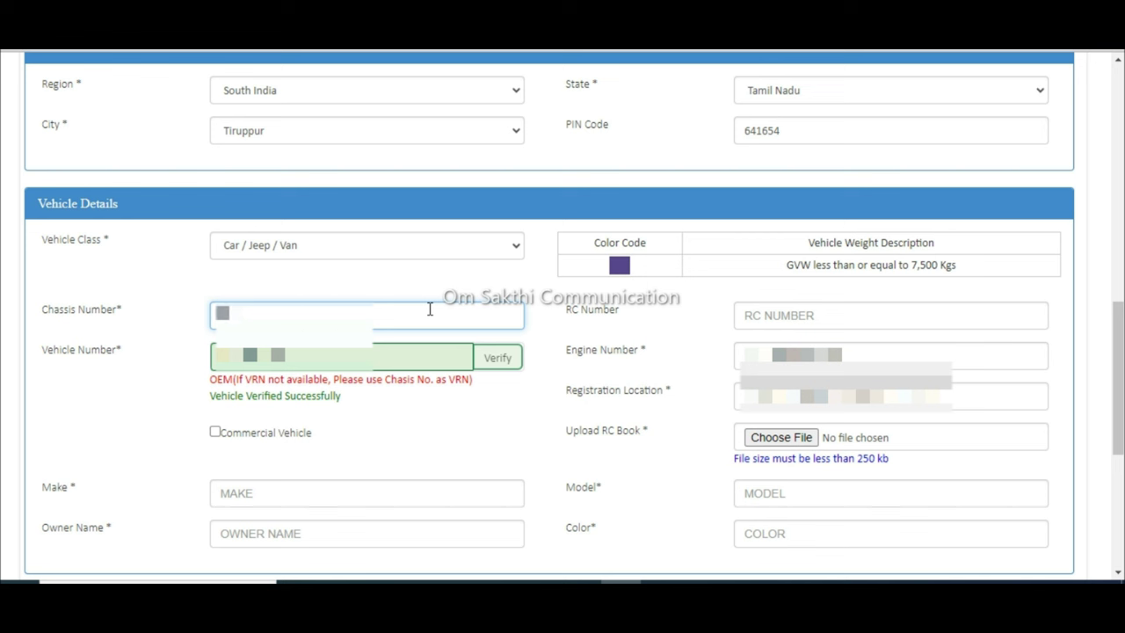
{"action": "type", "text": "A100"}
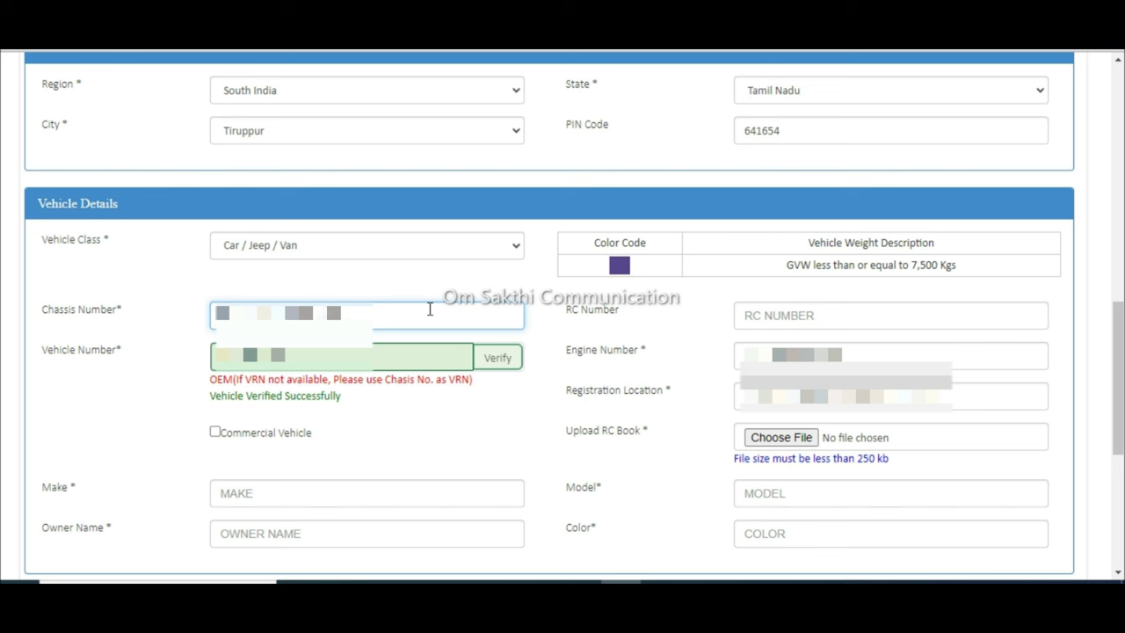
{"action": "key", "text": "Tab"}
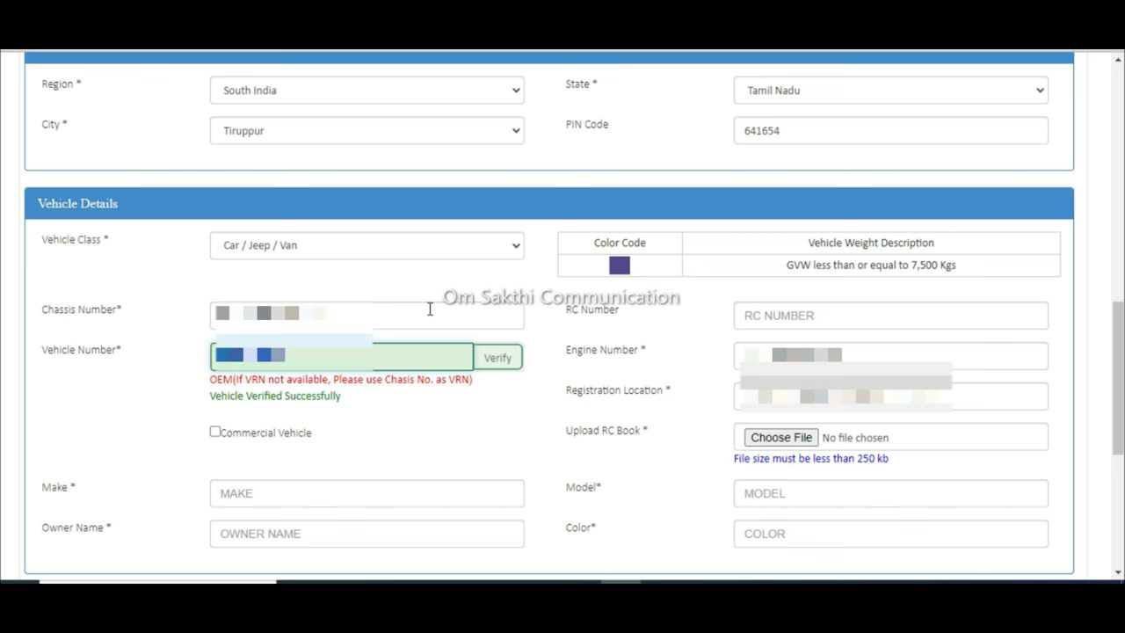
{"action": "key", "text": "Tab"}
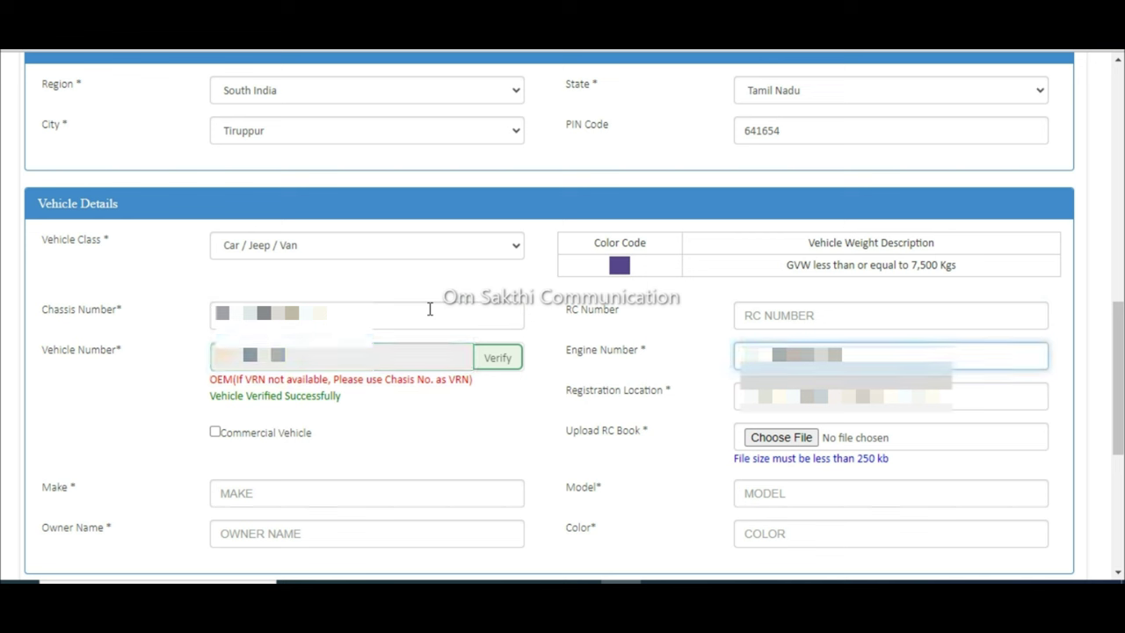
{"action": "type", "text": "1"}
{"action": "key", "text": "BackSpace"}
{"action": "type", "text": "1"}
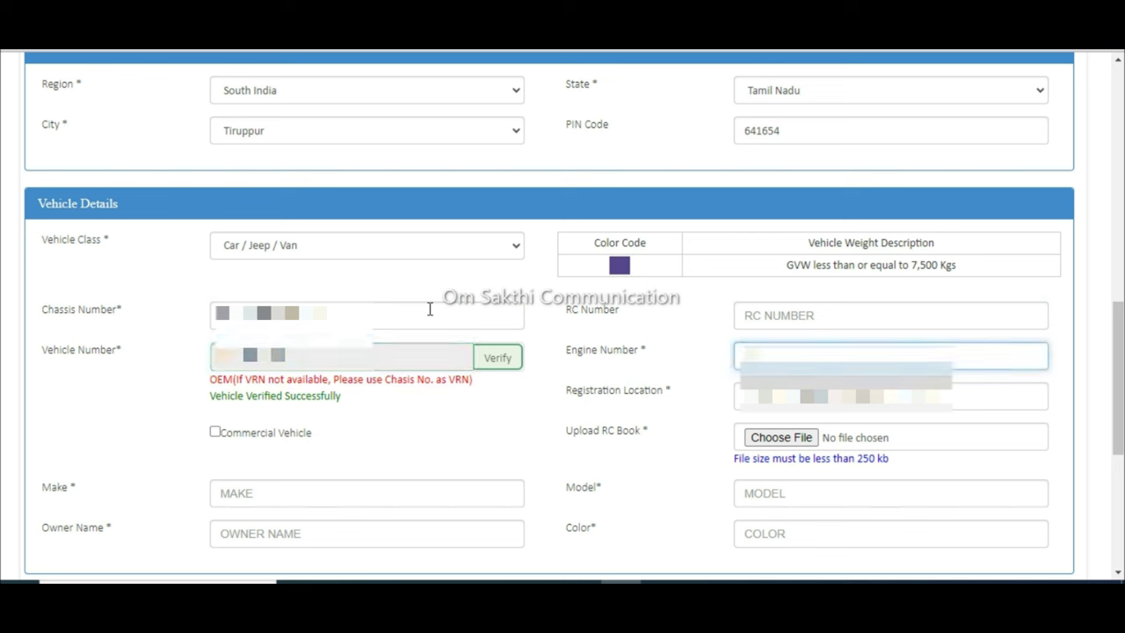
{"action": "type", "text": "1"}
{"action": "key", "text": "BackSpace"}
{"action": "type", "text": "11"}
{"action": "type", "text": "12"}
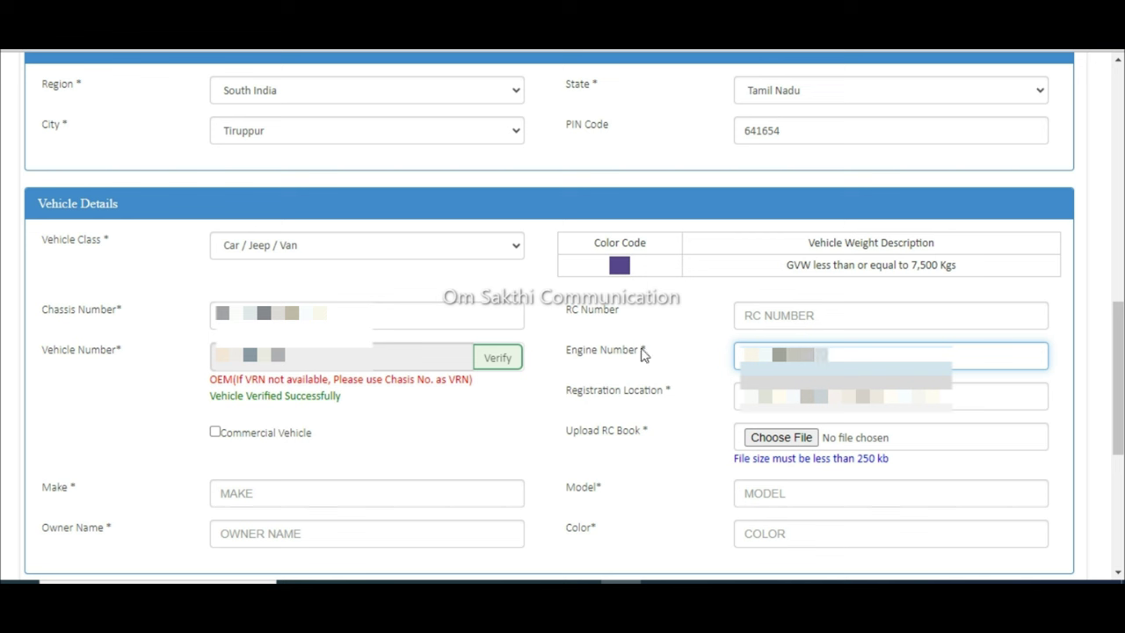
Step: Enter the registration location, starting with 'Tir' for Tiruppur
{"action": "left_click", "coordinate": [890, 397]}
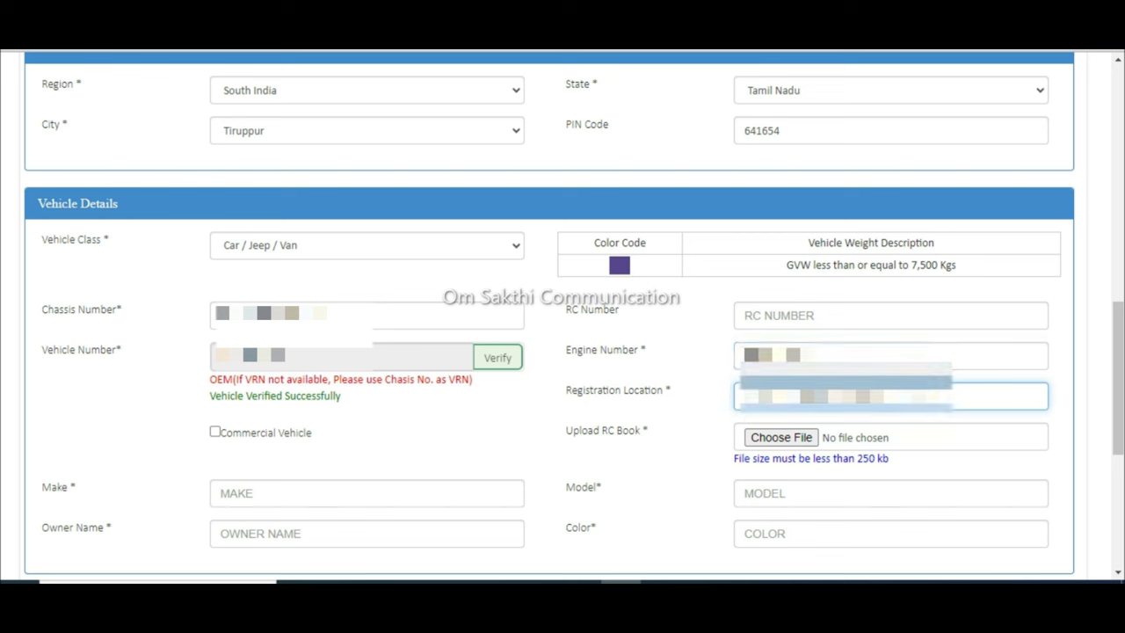
{"action": "type", "text": "Tir"}
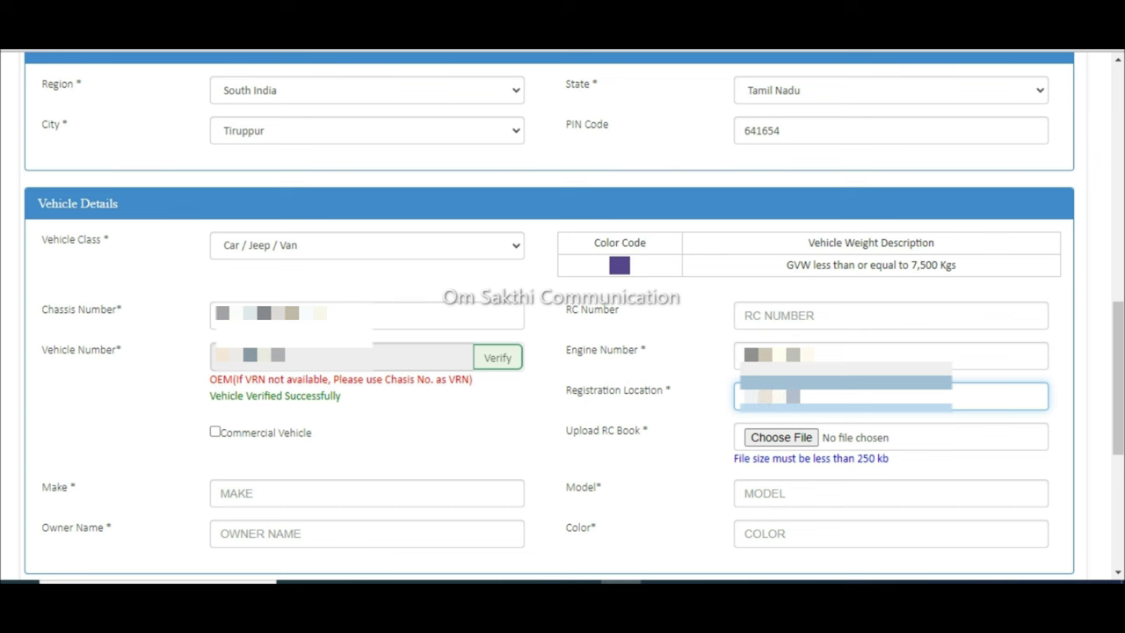
{"action": "scroll", "coordinate": [420, 351], "scroll_direction": "down", "scroll_amount": 2}
Step: Enter make MARUTHI SUZUKI, model 2009, the owner's name, and colour SILVER
{"action": "left_click", "coordinate": [420, 352]}
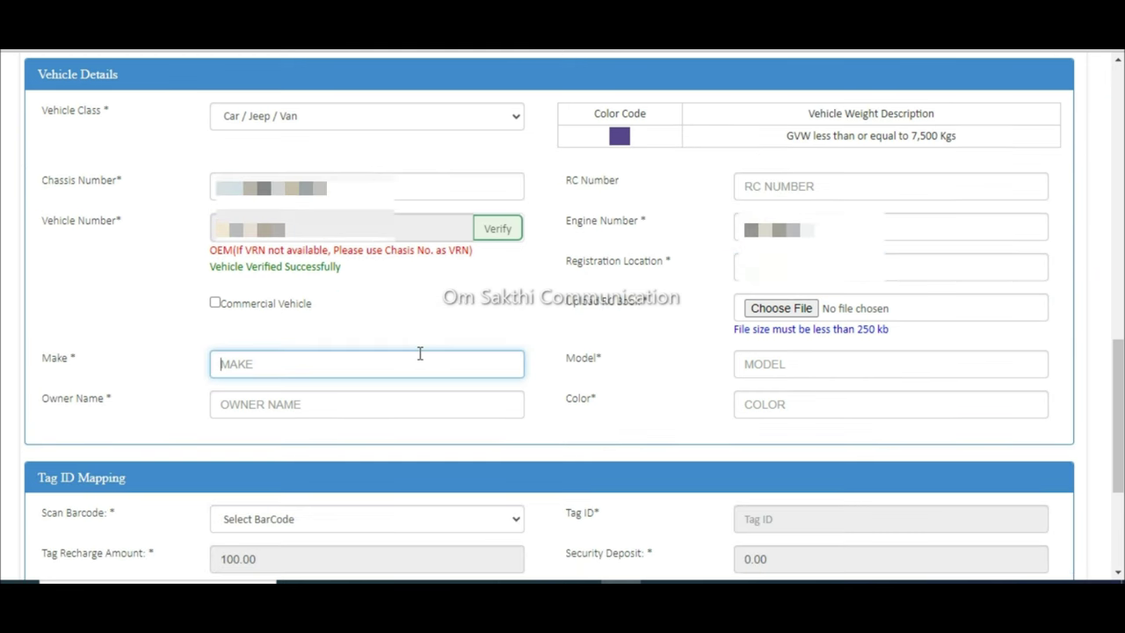
{"action": "type", "text": "MARUTHI SUZUKI"}
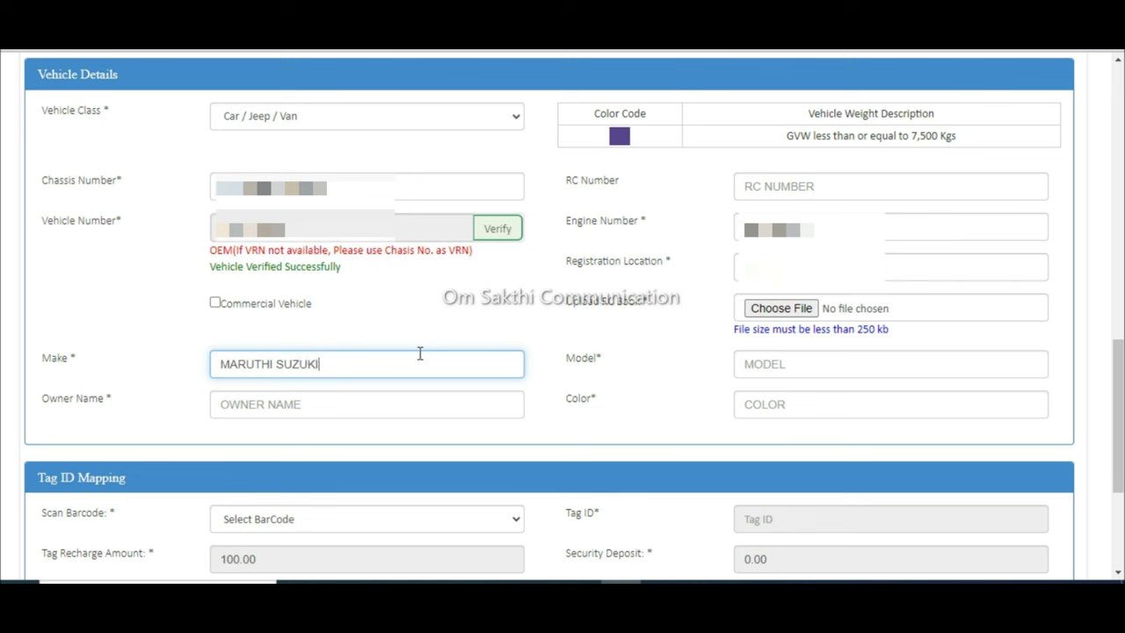
{"action": "key", "text": "Tab"}
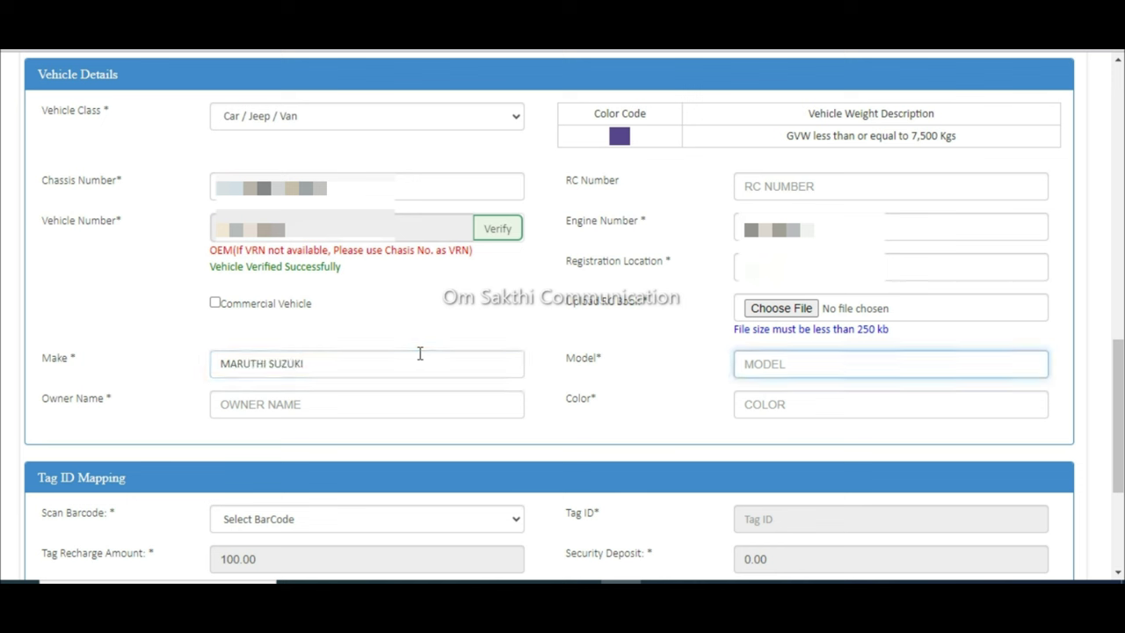
{"action": "type", "text": "2009"}
{"action": "left_click", "coordinate": [372, 407]}
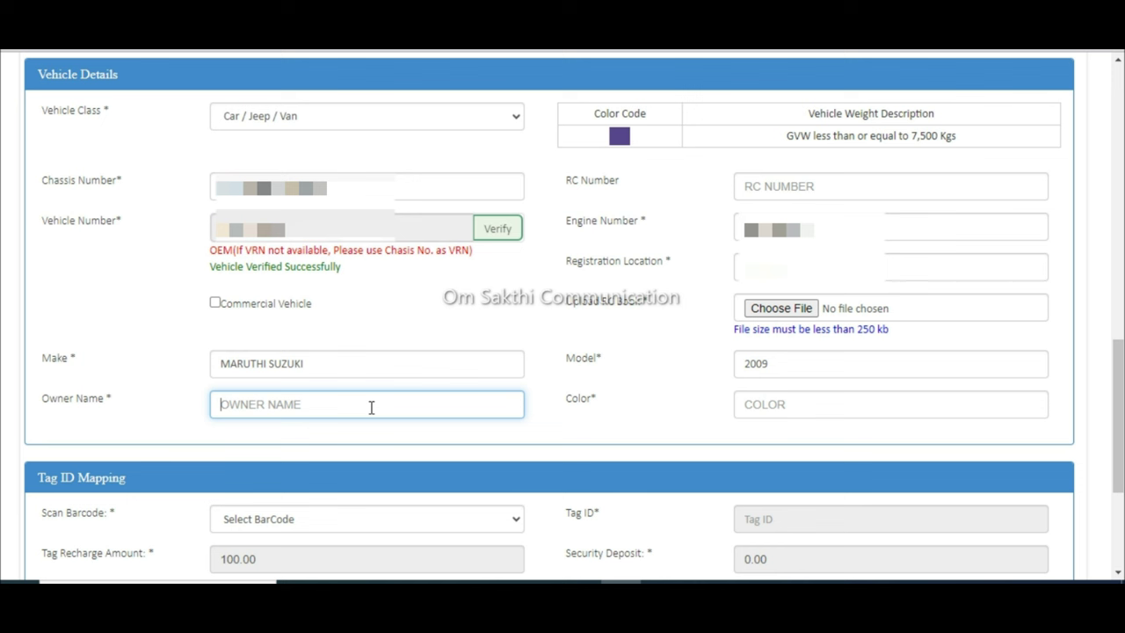
{"action": "type", "text": "THANG"}
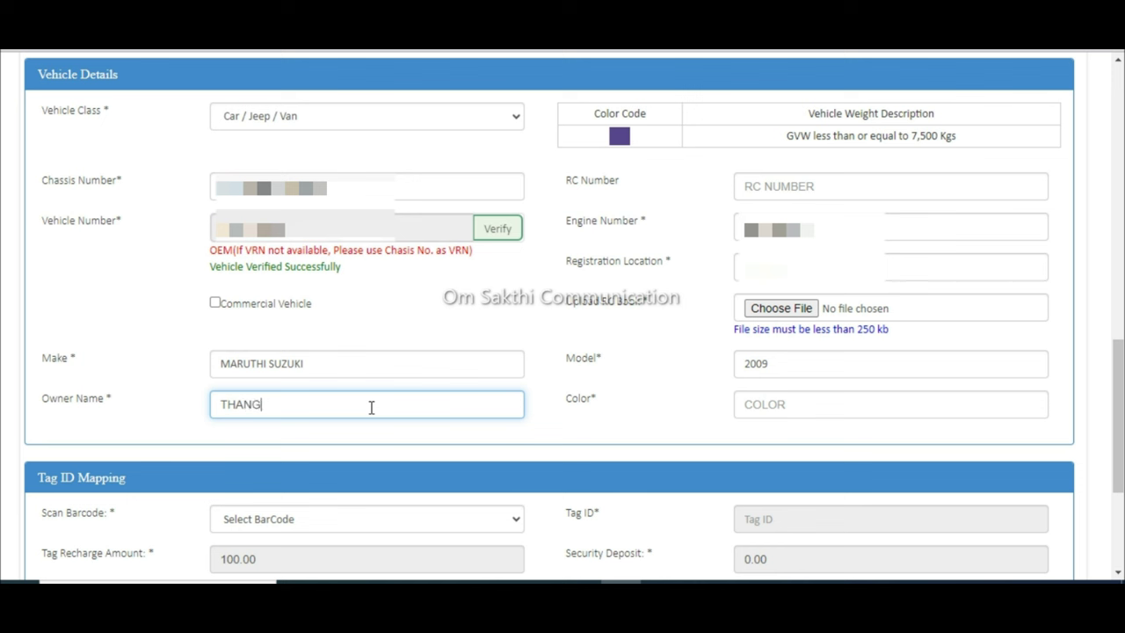
{"action": "type", "text": "AVELU S"}
{"action": "left_click", "coordinate": [753, 404]}
{"action": "type", "text": "SILV"}
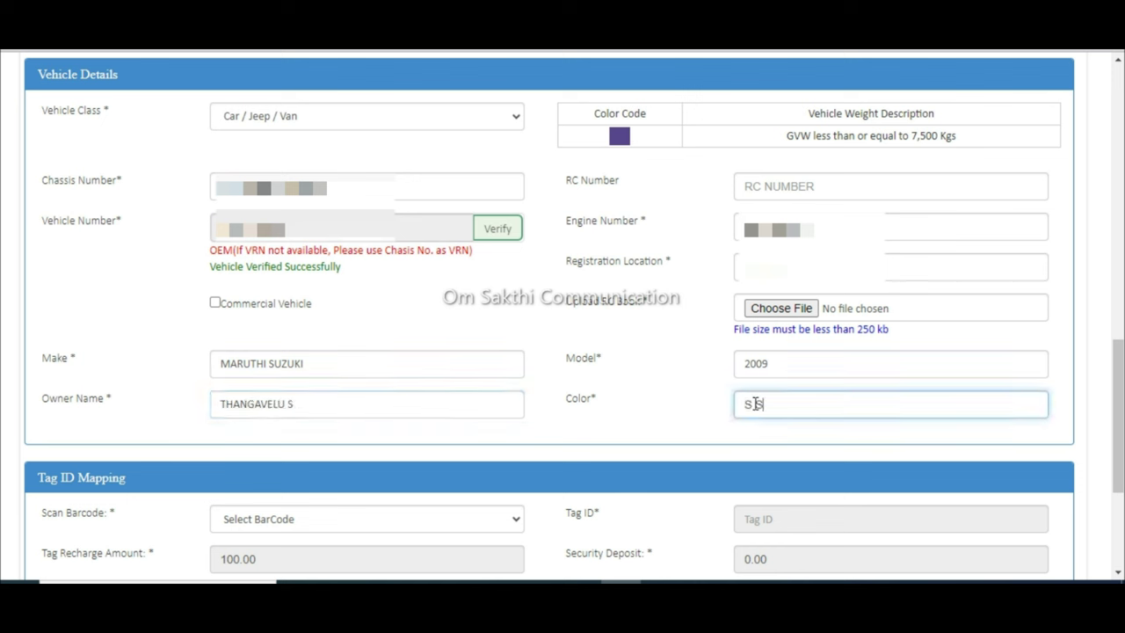
{"action": "type", "text": "ER"}
{"action": "scroll", "coordinate": [472, 321], "scroll_direction": "down", "scroll_amount": 2}
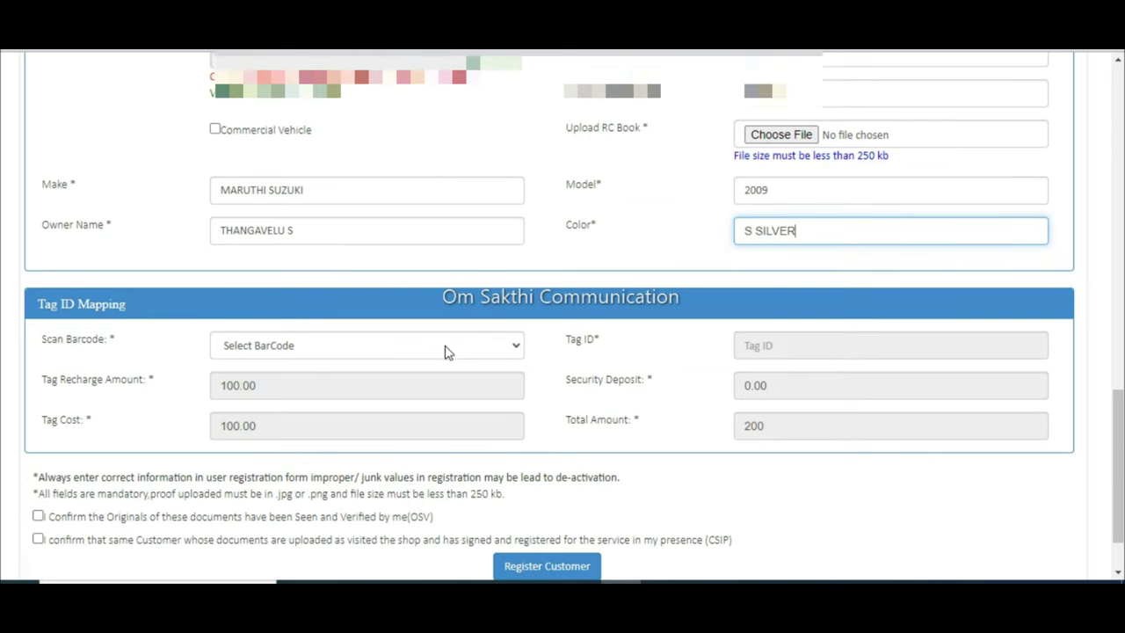
{"action": "left_click", "coordinate": [445, 351]}
{"action": "left_click", "coordinate": [394, 383]}
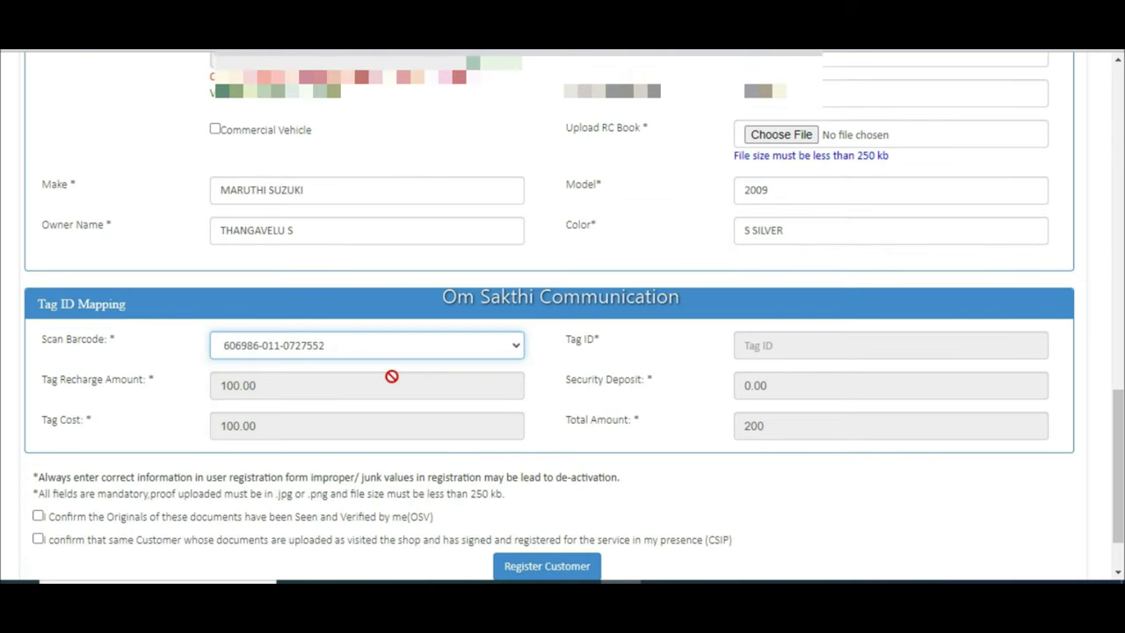
{"action": "scroll", "coordinate": [621, 429], "scroll_direction": "down", "scroll_amount": 1}
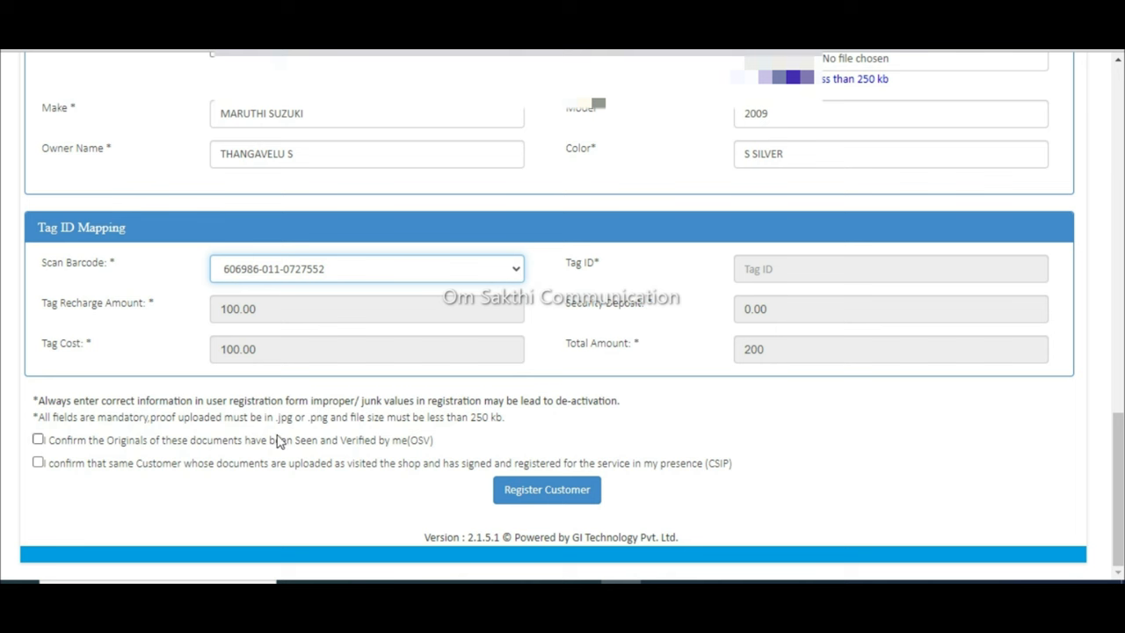
{"action": "left_click", "coordinate": [38, 440]}
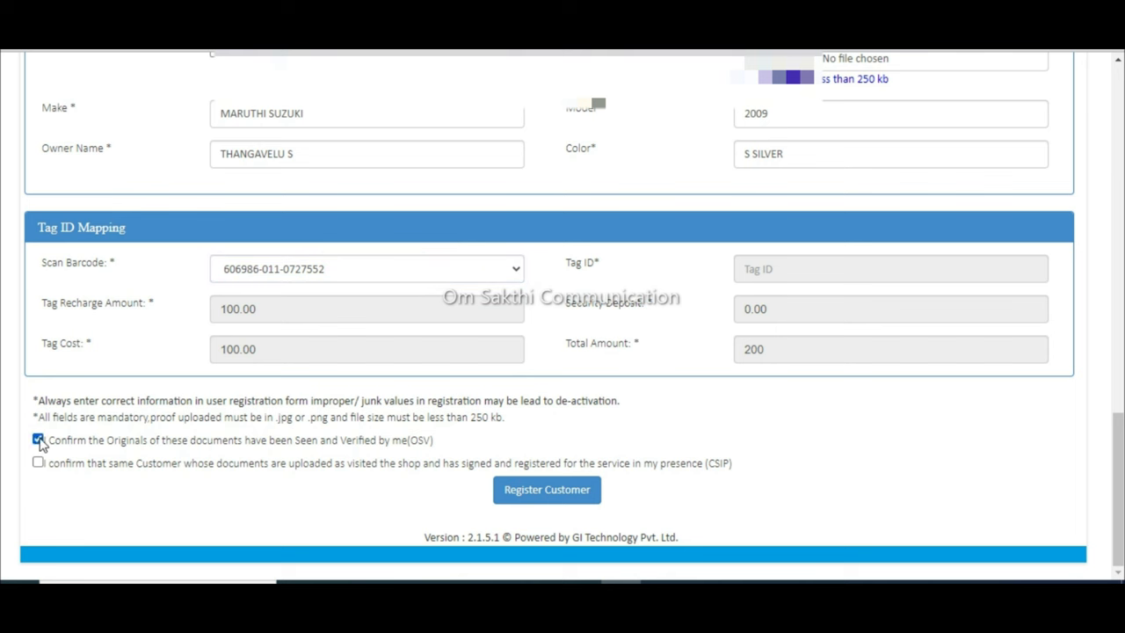
{"action": "left_click", "coordinate": [38, 462]}
Step: Attach pan copy.jpg as the PAN image and submit the registration
{"action": "scroll", "coordinate": [538, 356], "scroll_direction": "up", "scroll_amount": 15}
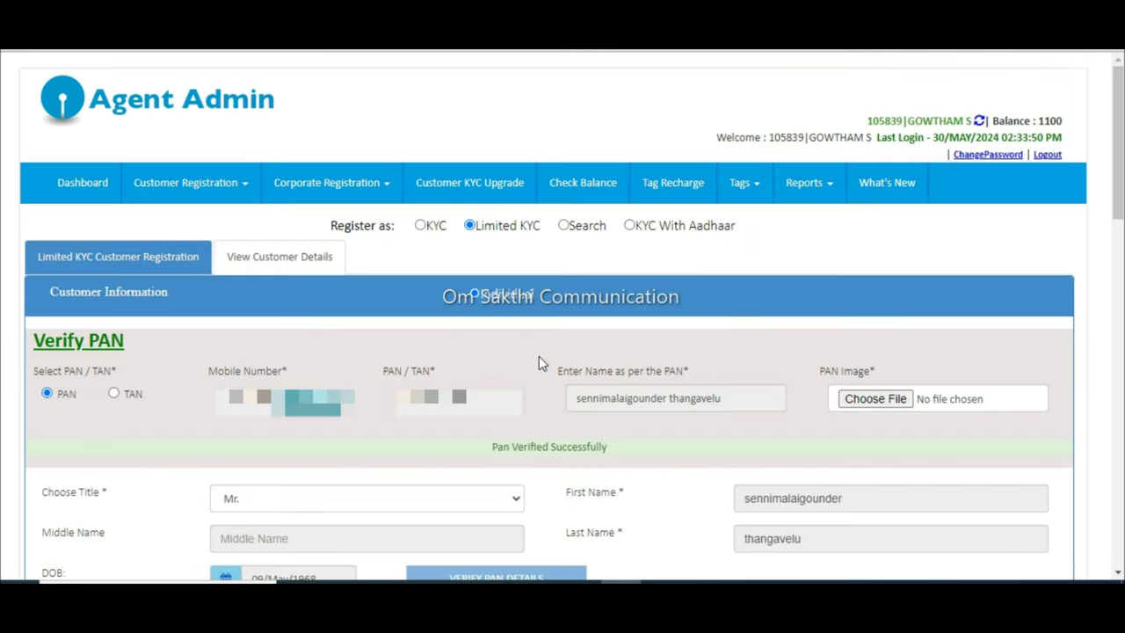
{"action": "left_click", "coordinate": [887, 402]}
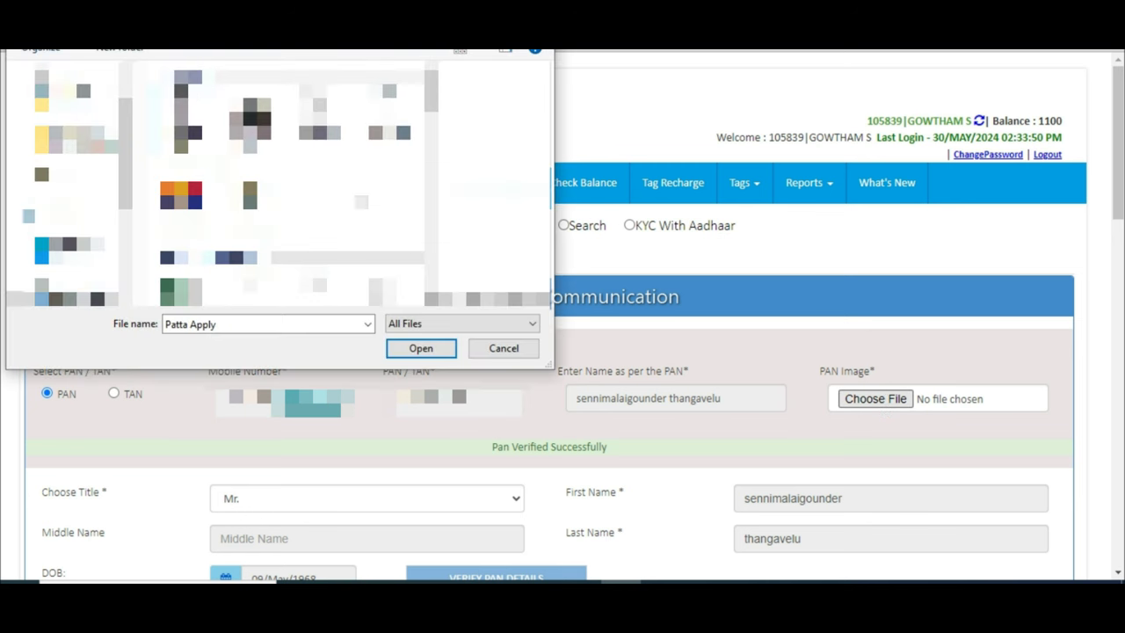
{"action": "left_click", "coordinate": [390, 110]}
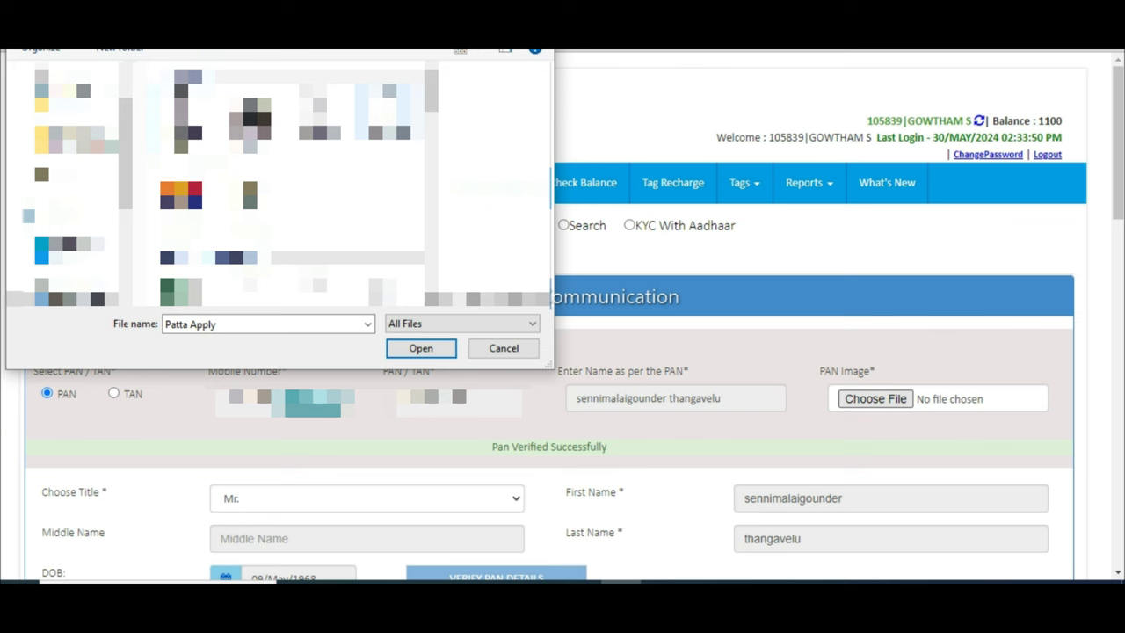
{"action": "key", "text": "Return"}
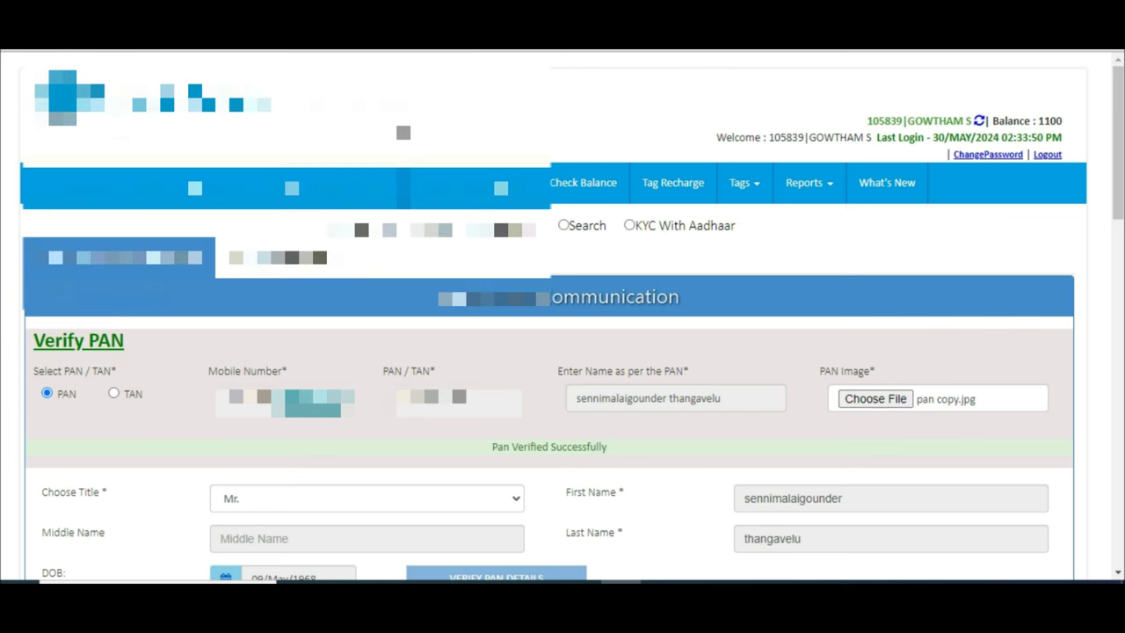
{"action": "scroll", "coordinate": [299, 291], "scroll_direction": "down", "scroll_amount": 5}
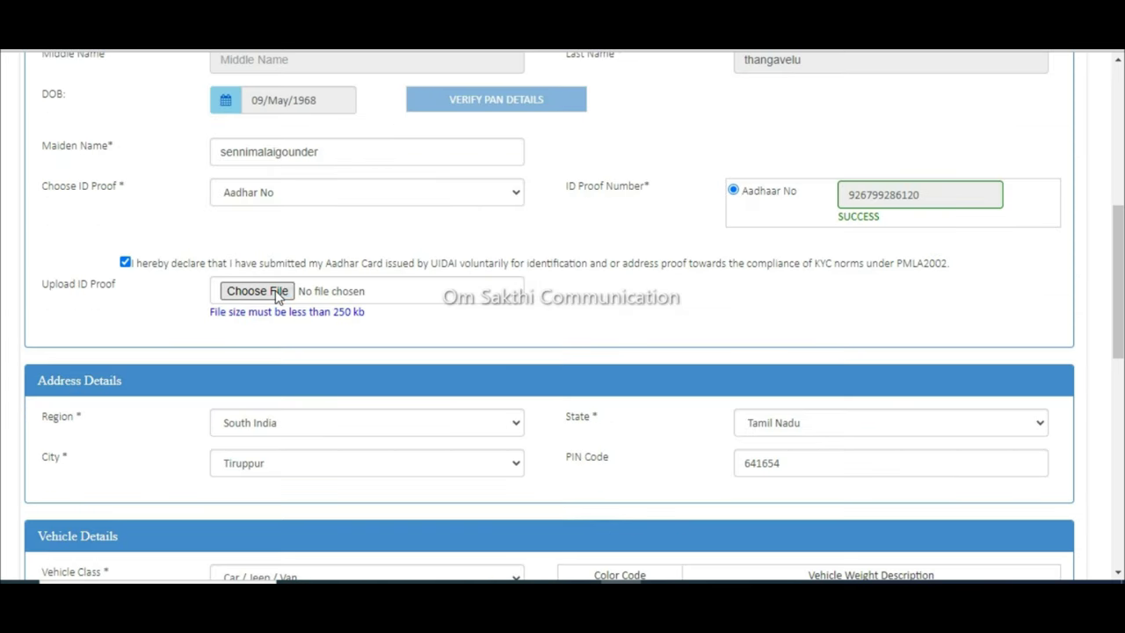
{"action": "scroll", "coordinate": [298, 291], "scroll_direction": "down", "scroll_amount": 5}
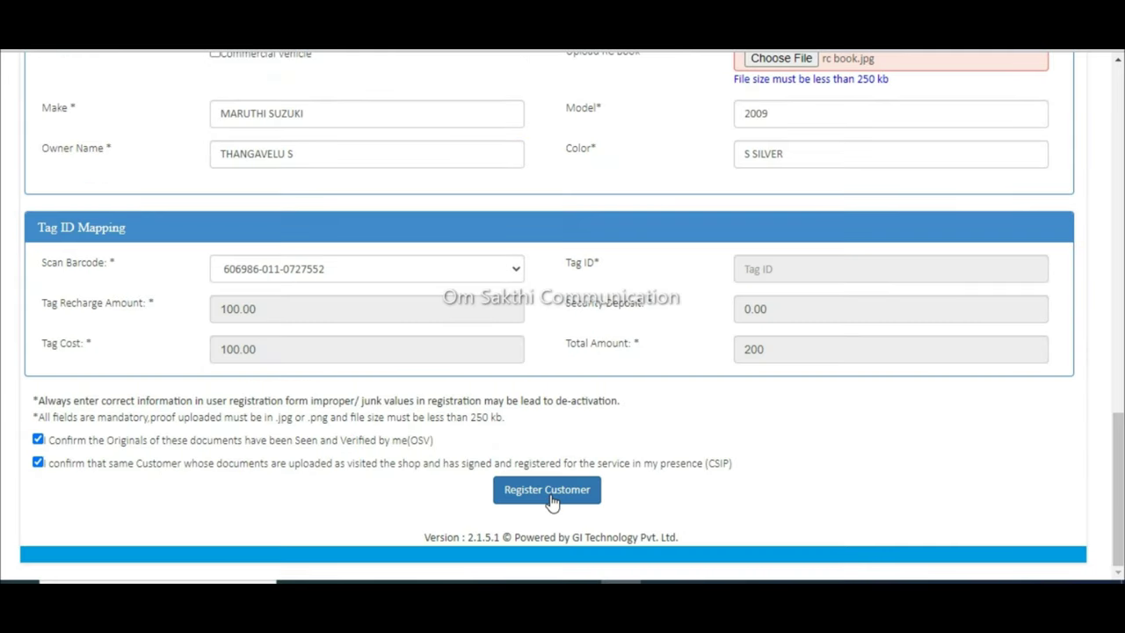
{"action": "left_click", "coordinate": [549, 494]}
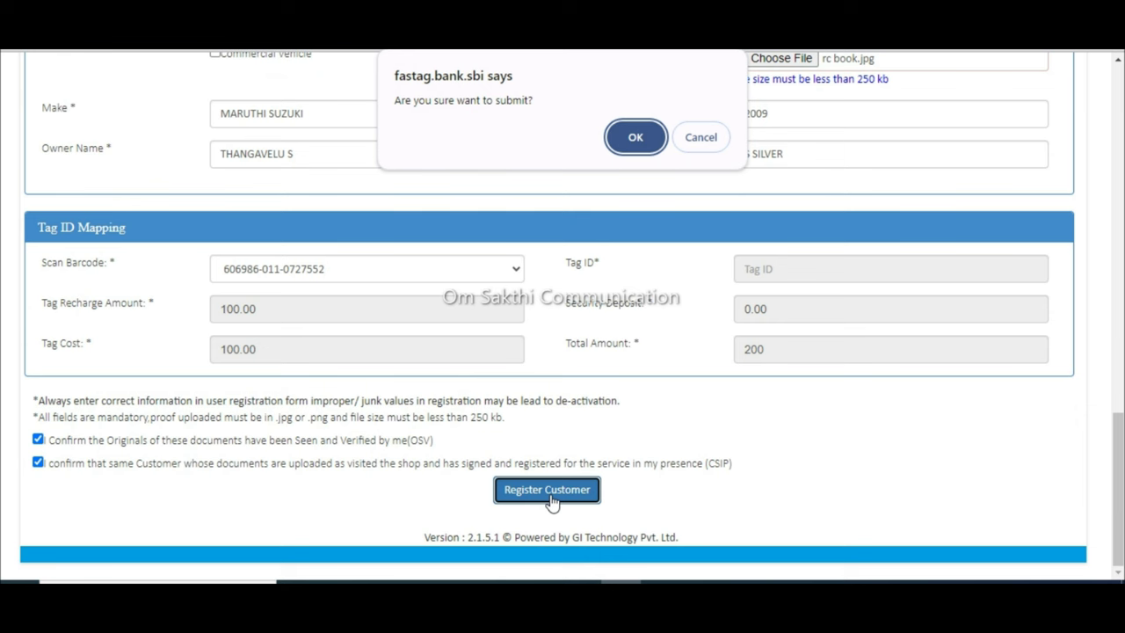
Step: Confirm submission and review NPCI status 240: vehicle already registered with another tag
{"action": "left_click", "coordinate": [635, 140]}
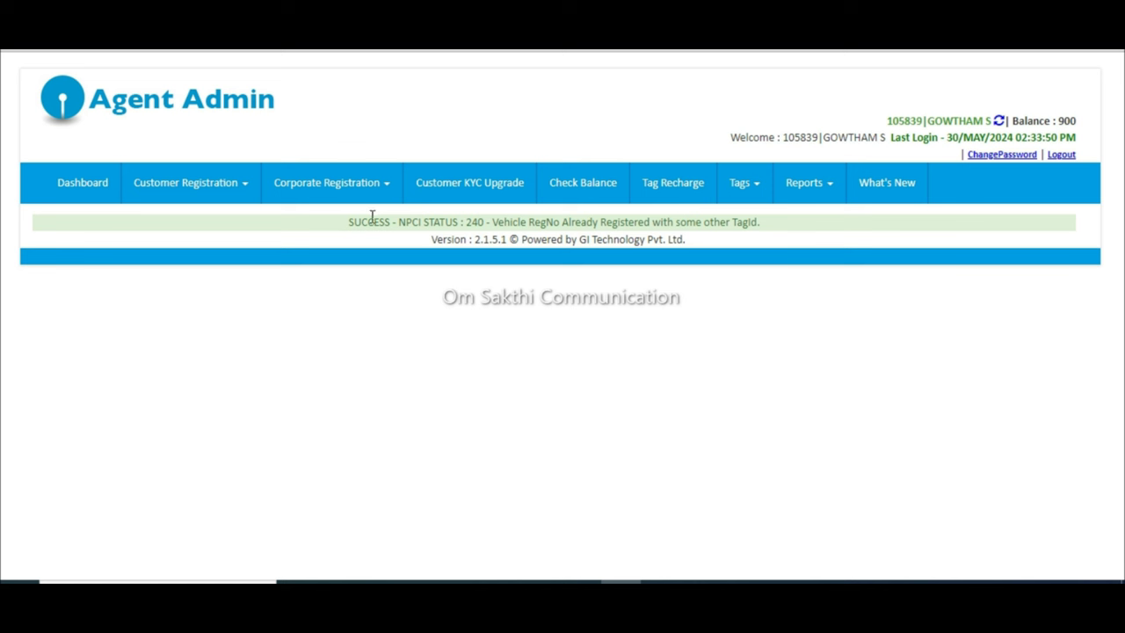
{"action": "left_click_drag", "start_coordinate": [354, 221], "coordinate": [738, 242]}
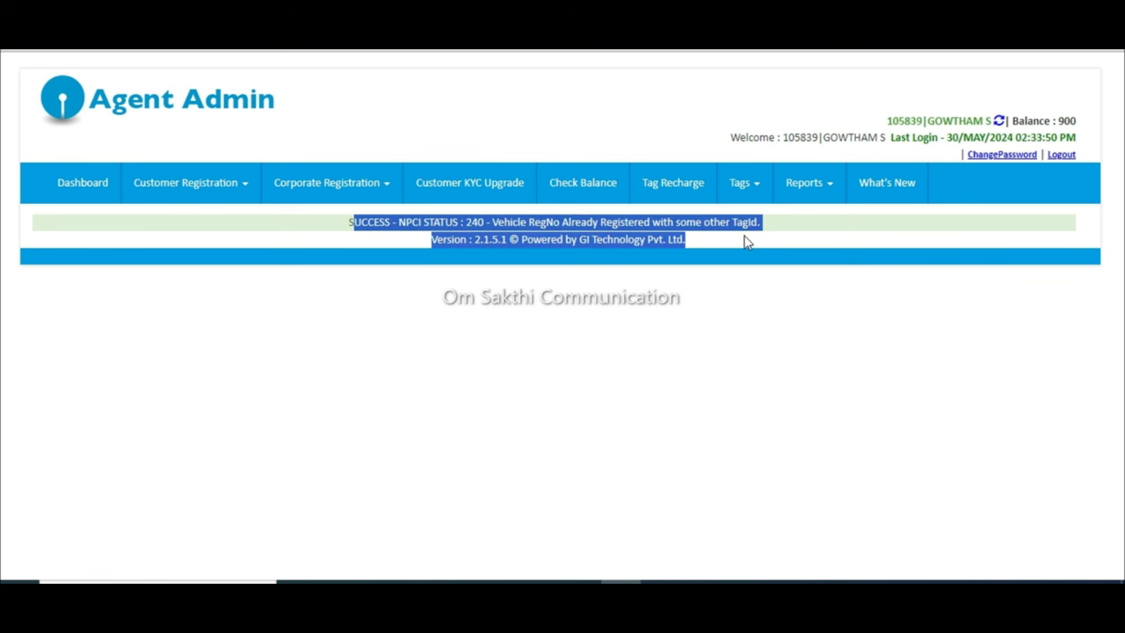
{"action": "left_click", "coordinate": [753, 221]}
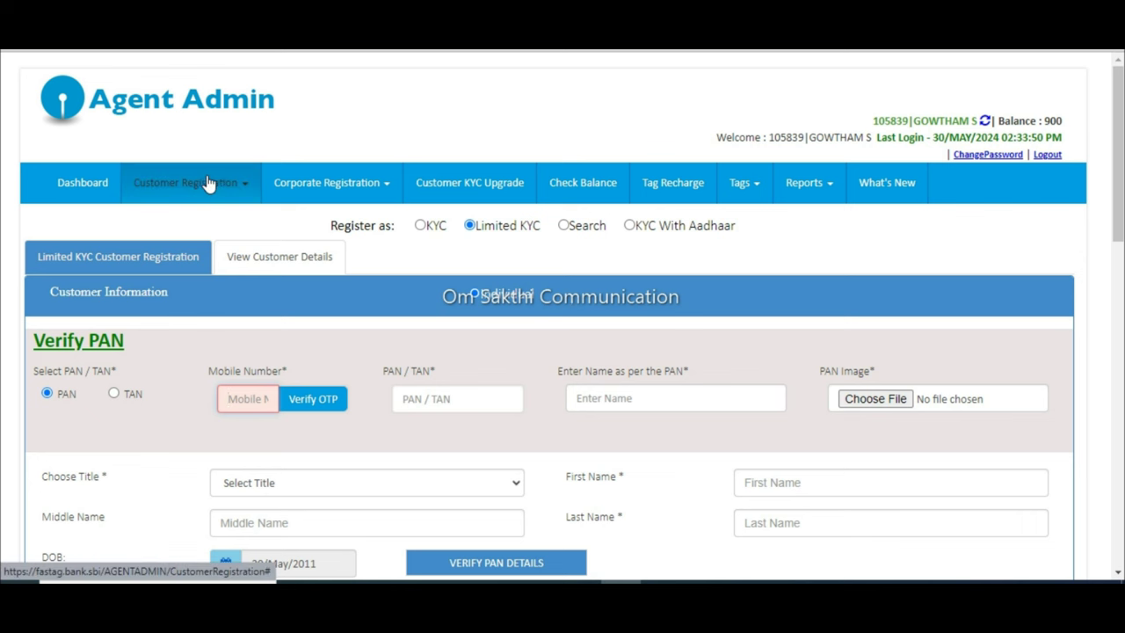
Step: Go to vehicle image upload and attach the 'vechicle photo' file
{"action": "left_click", "coordinate": [208, 183]}
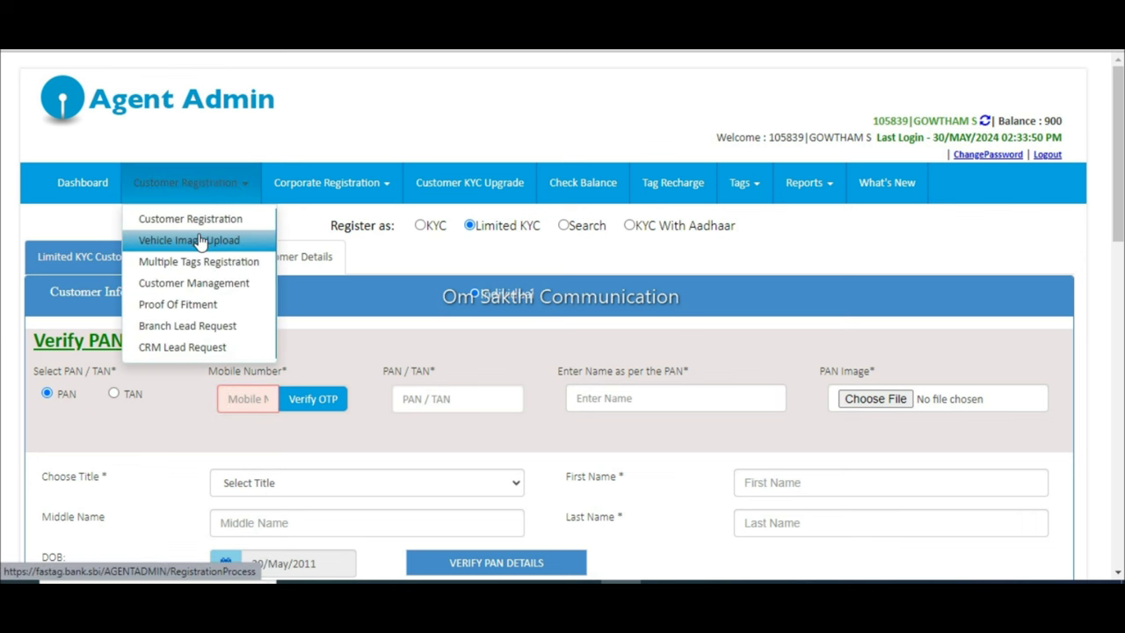
{"action": "left_click", "coordinate": [200, 239]}
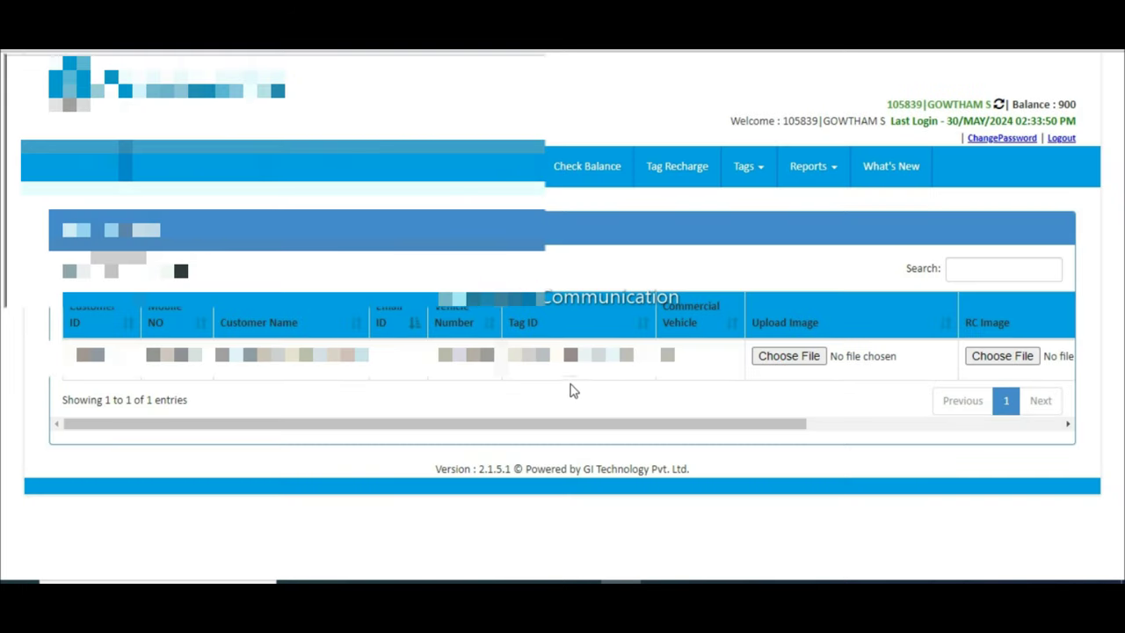
{"action": "left_click", "coordinate": [788, 362]}
{"action": "left_click", "coordinate": [789, 358]}
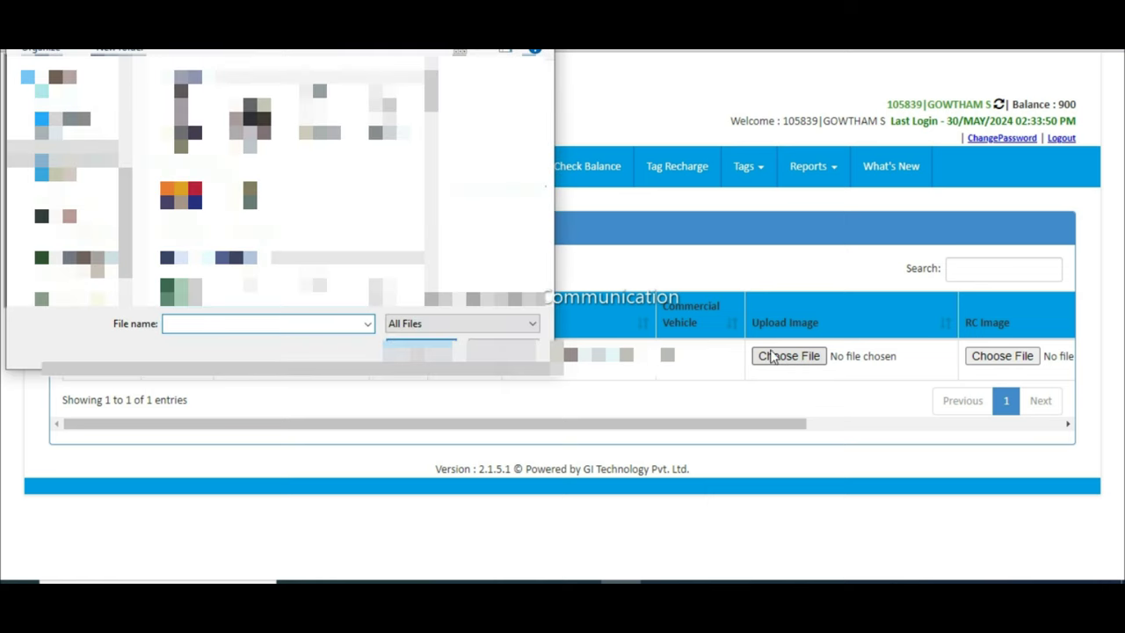
{"action": "left_click", "coordinate": [250, 120]}
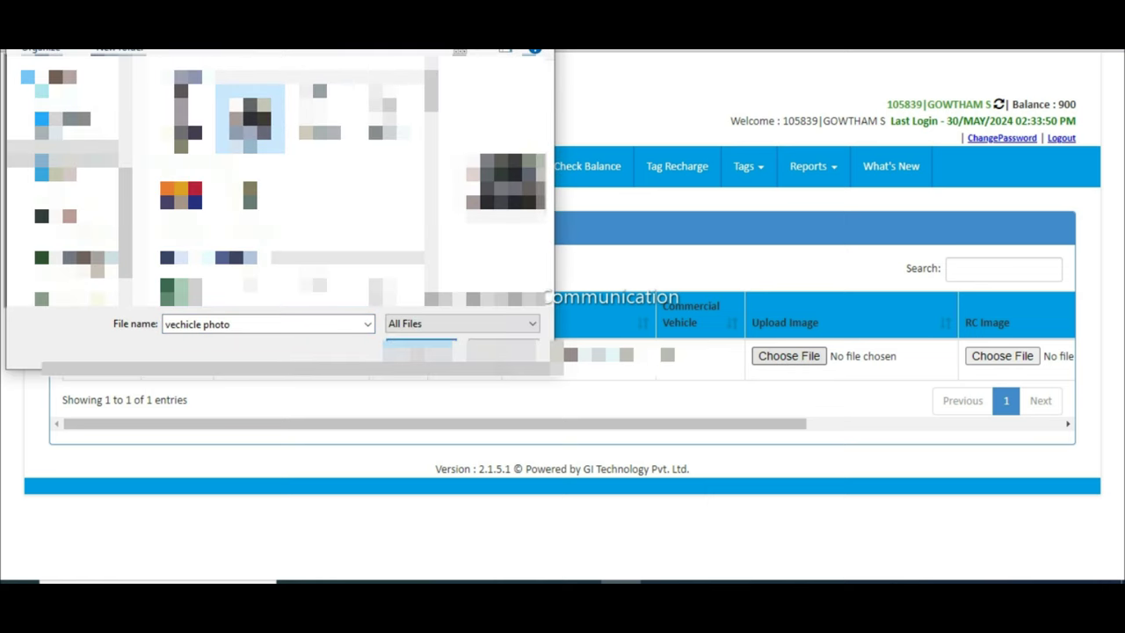
{"action": "double_click", "coordinate": [250, 120]}
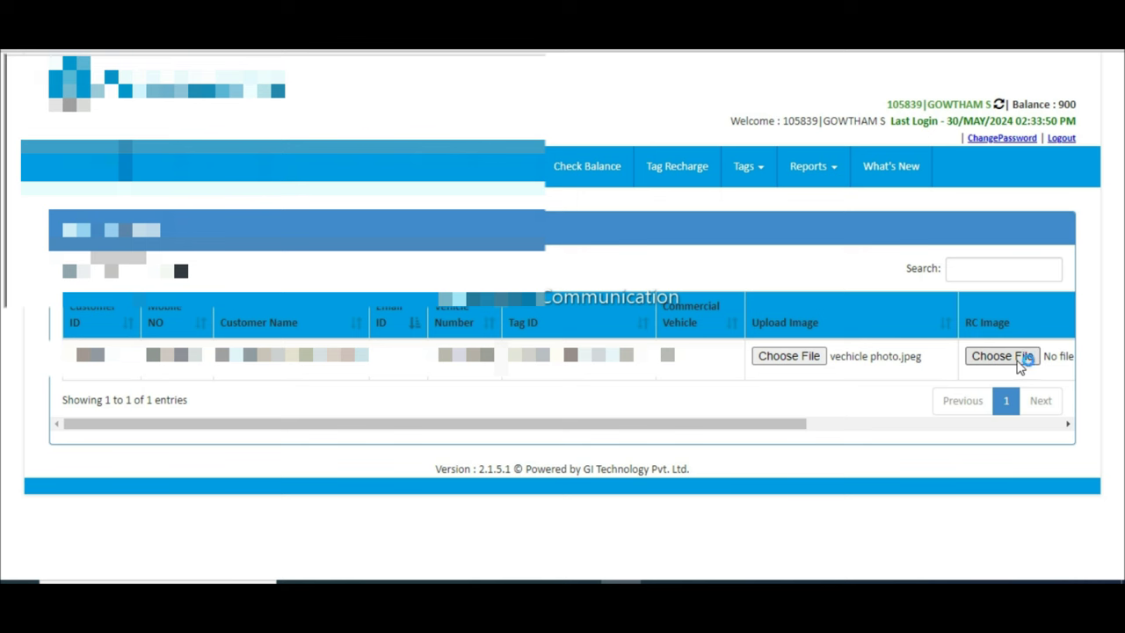
Step: Attach the 'rc book' file as RC image and submit both images
{"action": "left_click", "coordinate": [986, 359]}
{"action": "double_click", "coordinate": [390, 113]}
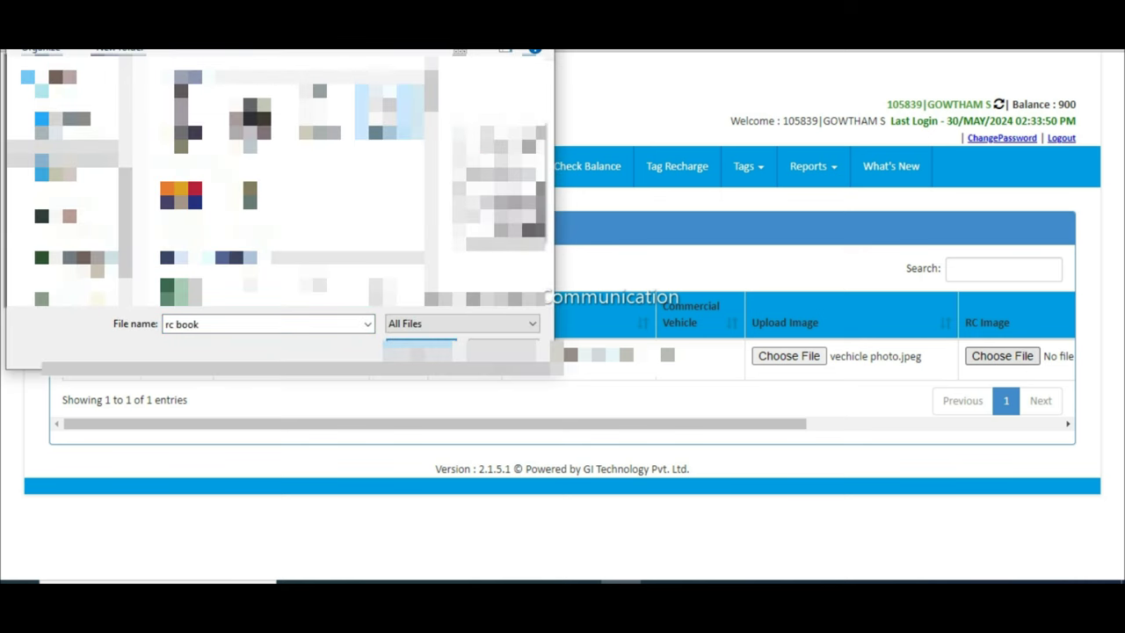
{"action": "left_click_drag", "start_coordinate": [598, 424], "coordinate": [871, 436]}
{"action": "left_click", "coordinate": [1050, 359]}
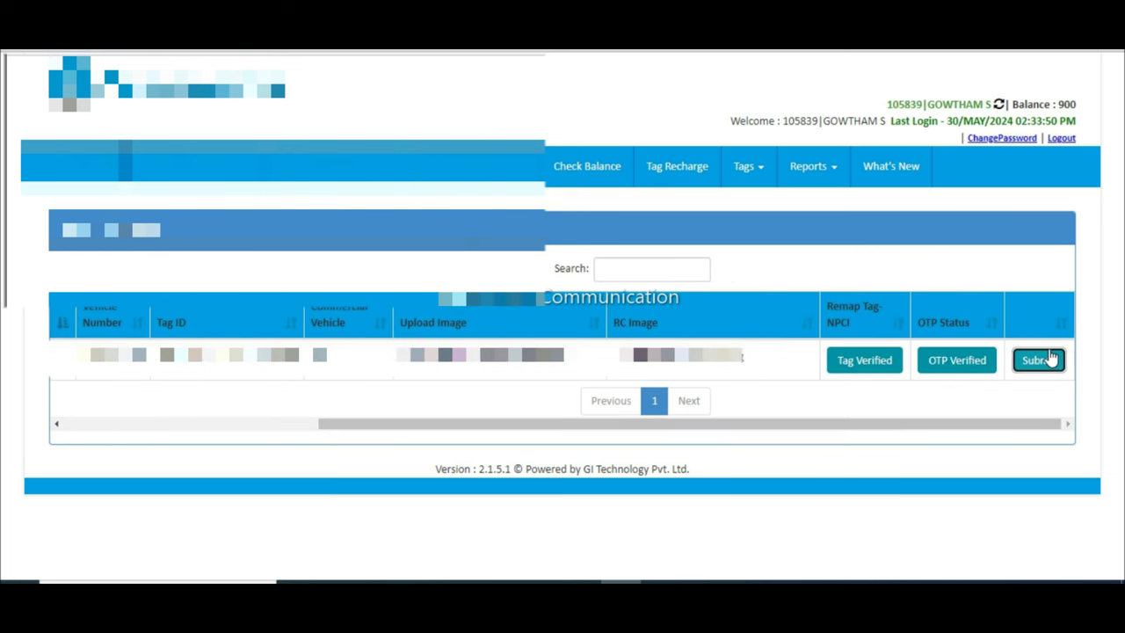
{"action": "left_click", "coordinate": [634, 139]}
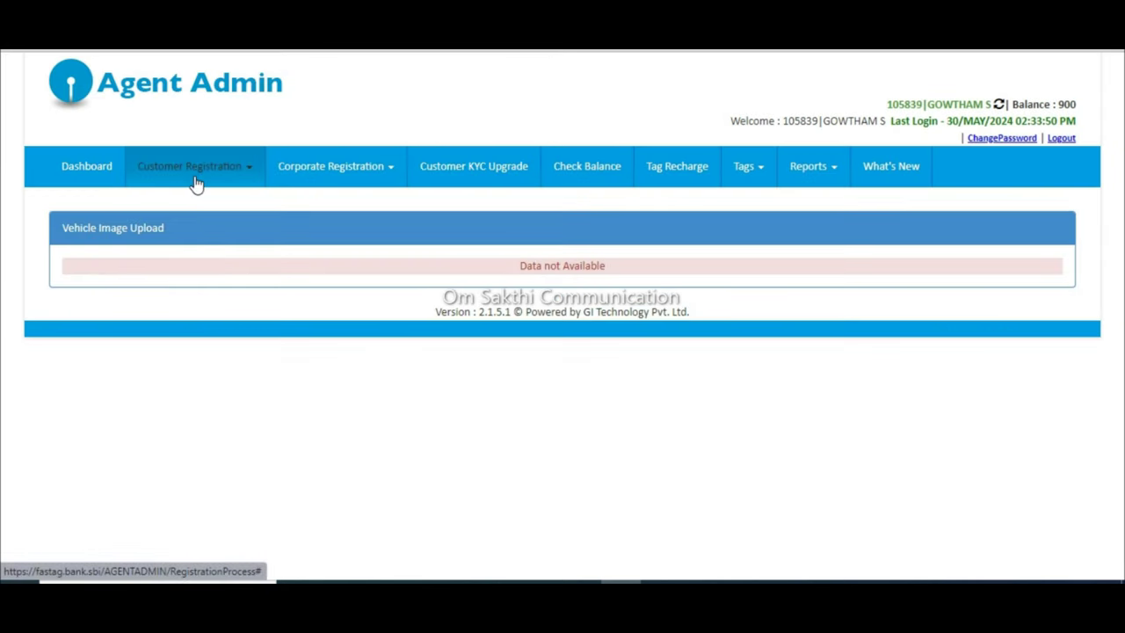
Step: Look up the proof of fitment records for vehicle N38
{"action": "left_click", "coordinate": [195, 181]}
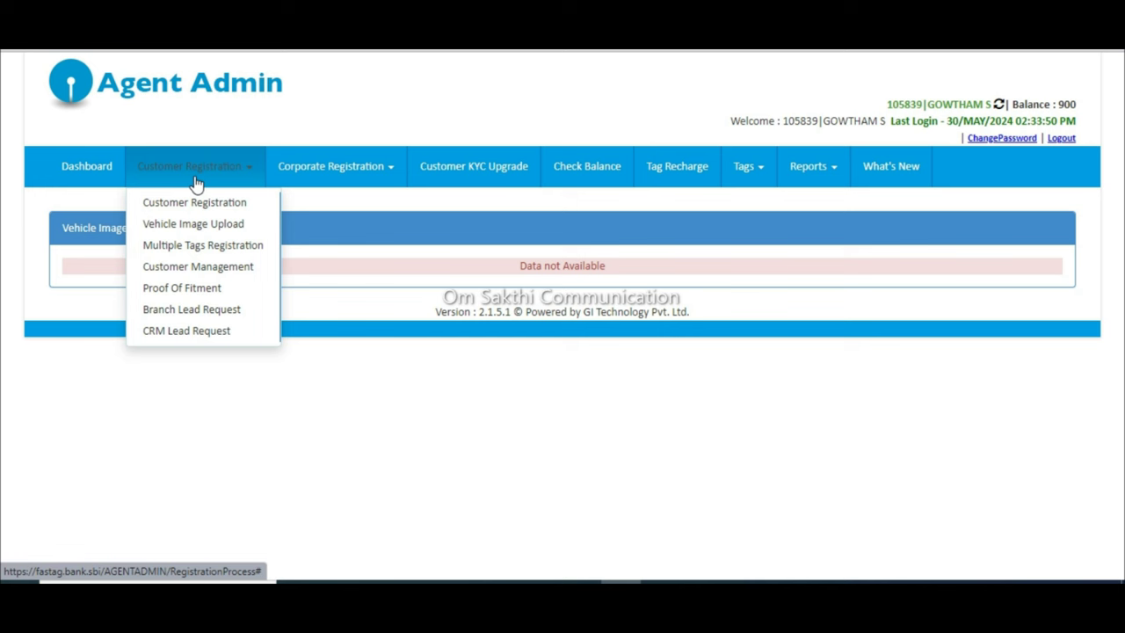
{"action": "left_click", "coordinate": [199, 288]}
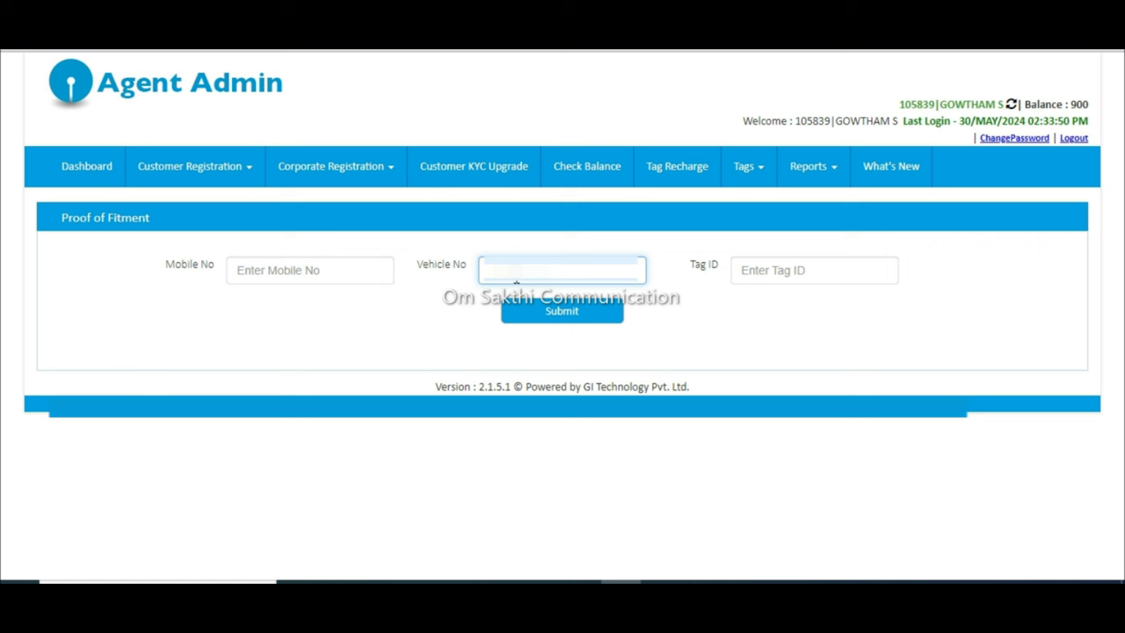
{"action": "type", "text": "N38"}
{"action": "left_click", "coordinate": [618, 311]}
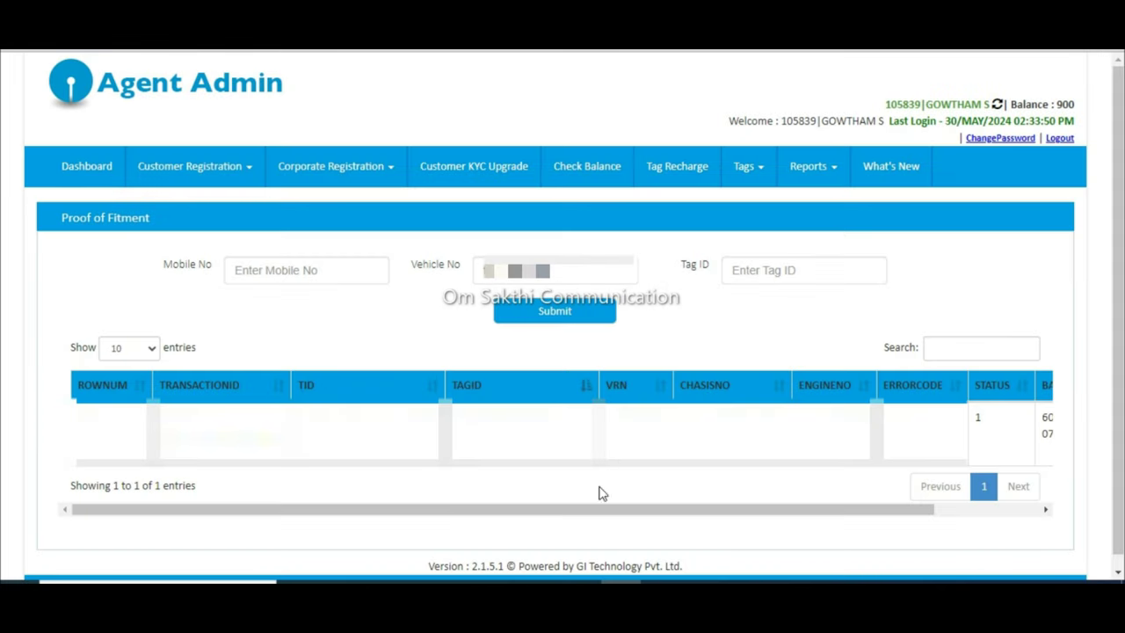
Step: Preview the printable proof of fitment challan, then cancel the print dialog
{"action": "left_click_drag", "start_coordinate": [343, 512], "coordinate": [711, 501]}
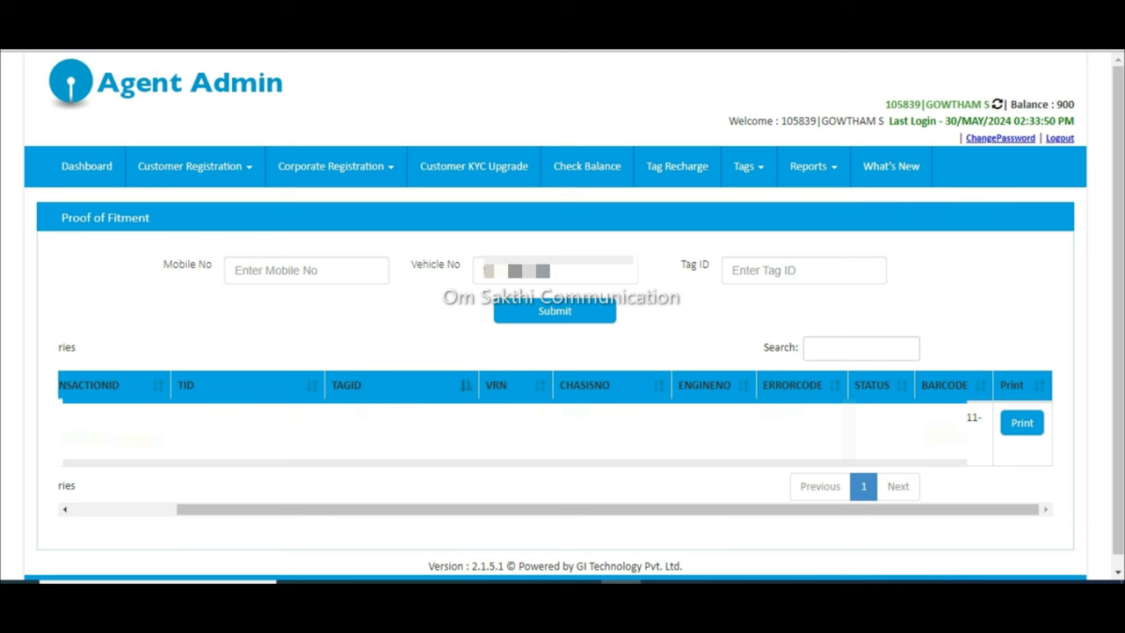
{"action": "left_click", "coordinate": [1021, 424]}
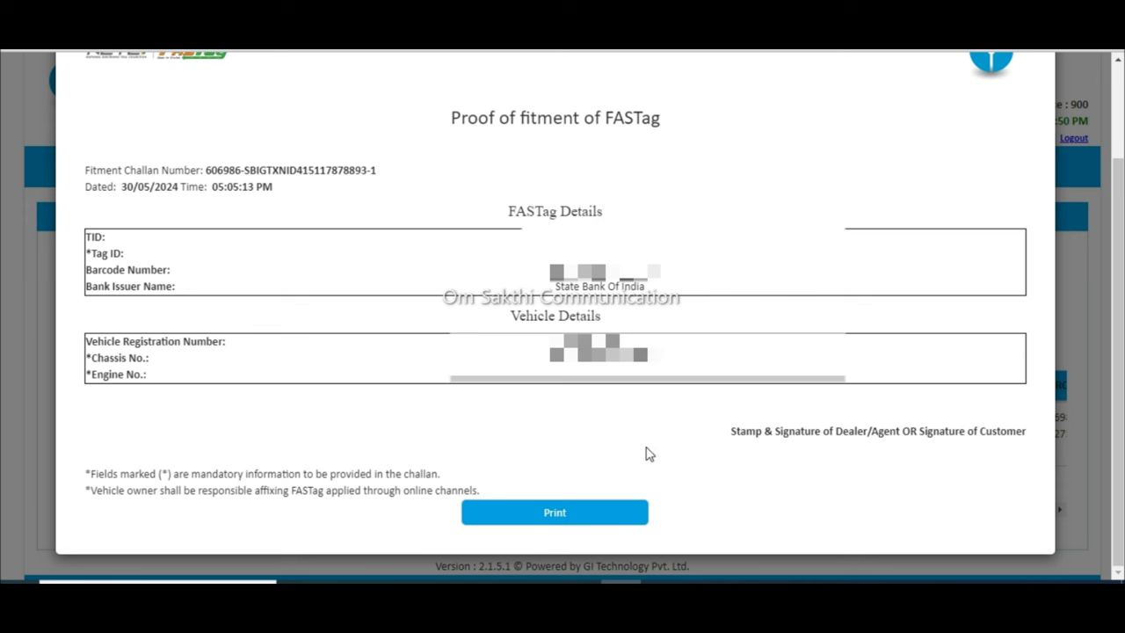
{"action": "left_click", "coordinate": [608, 521]}
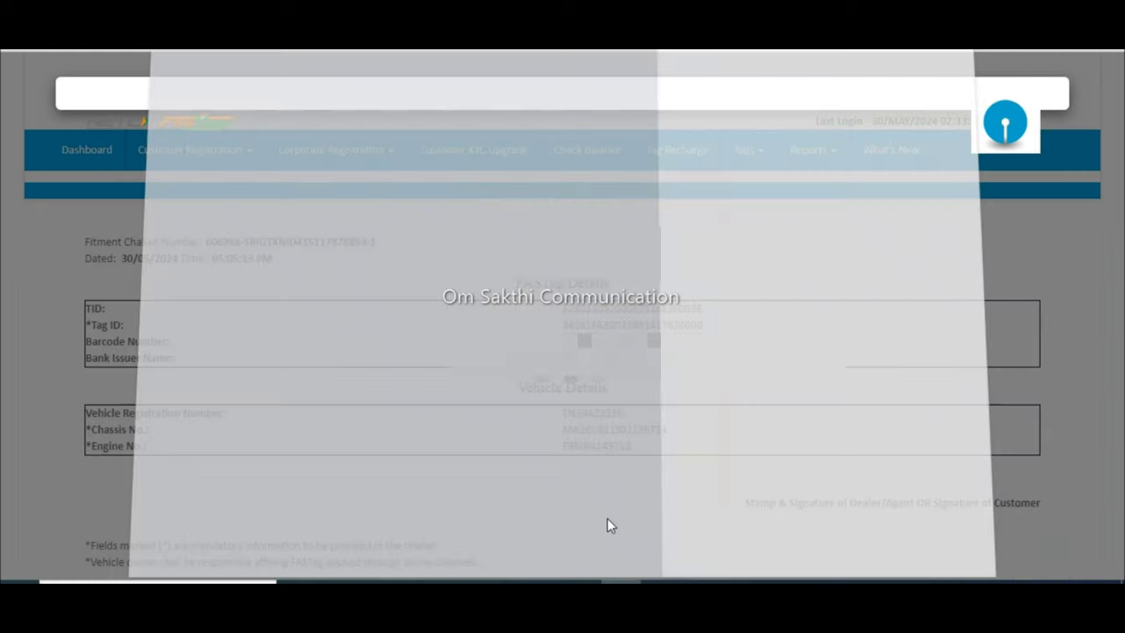
{"action": "left_click", "coordinate": [923, 528]}
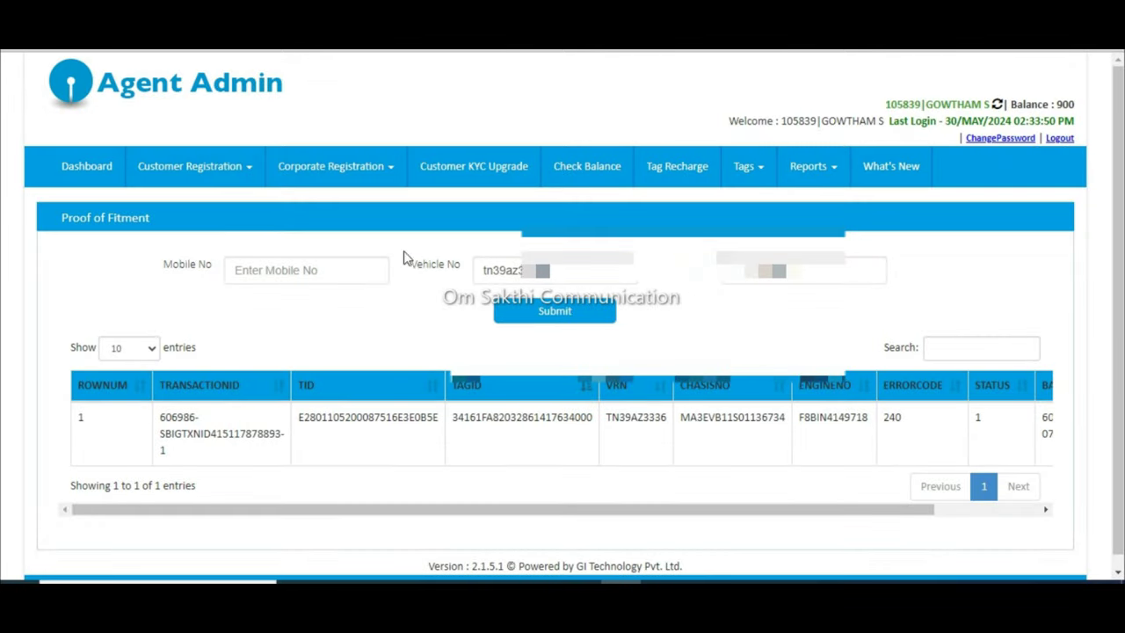
{"action": "left_click", "coordinate": [225, 175]}
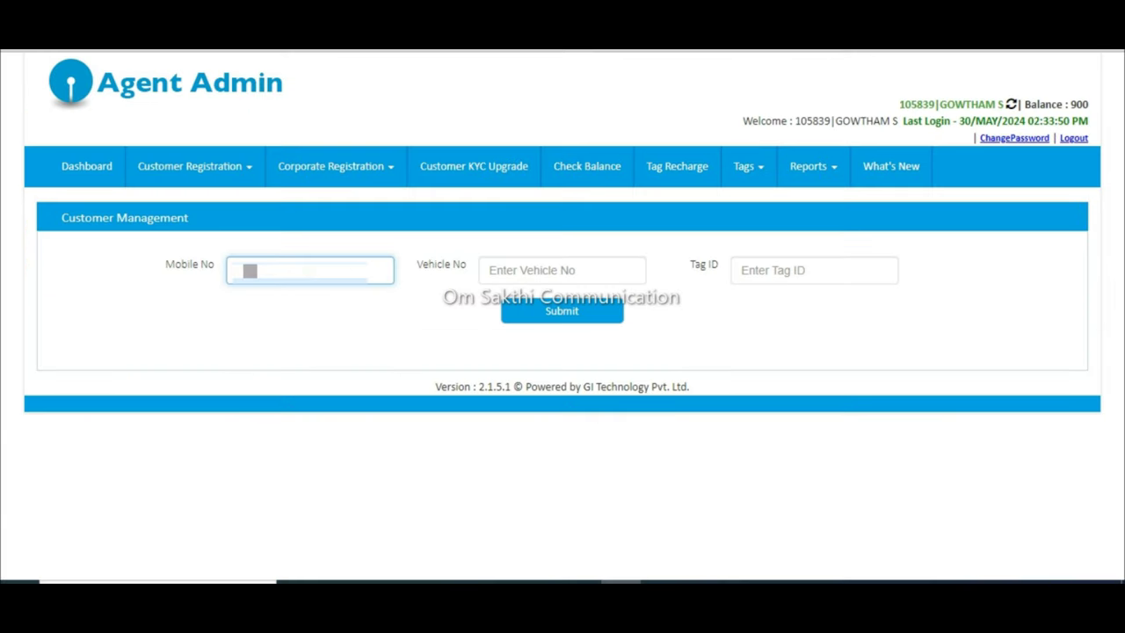
Step: Search Customer Management for the customer by mobile number
{"action": "type", "text": "987654"}
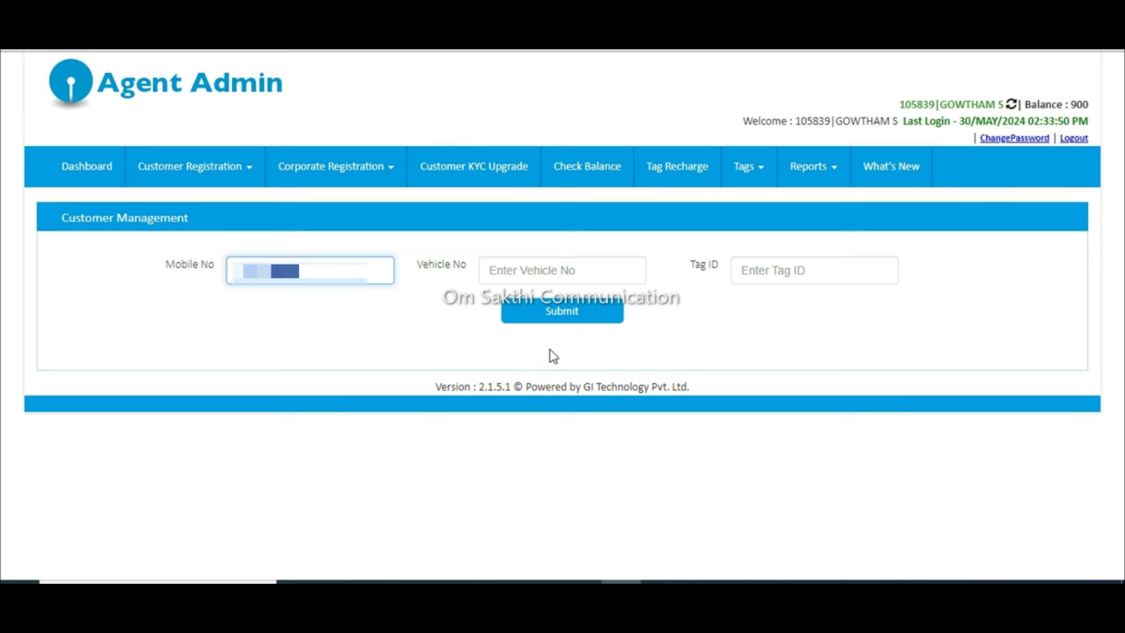
{"action": "left_click", "coordinate": [569, 327]}
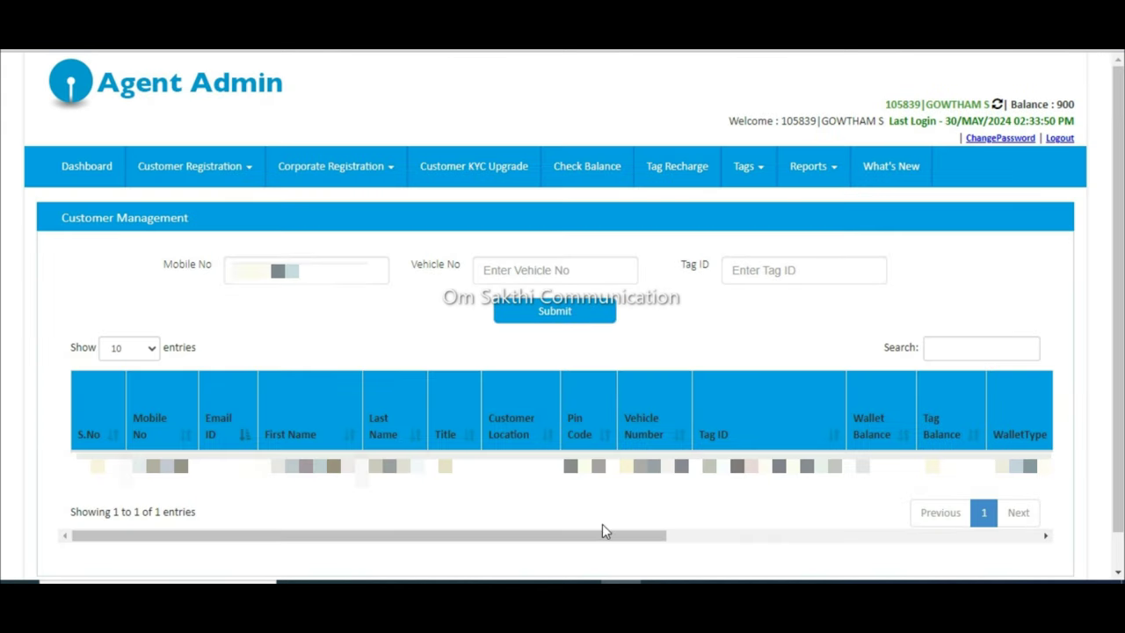
{"action": "left_click_drag", "start_coordinate": [603, 534], "coordinate": [1044, 536]}
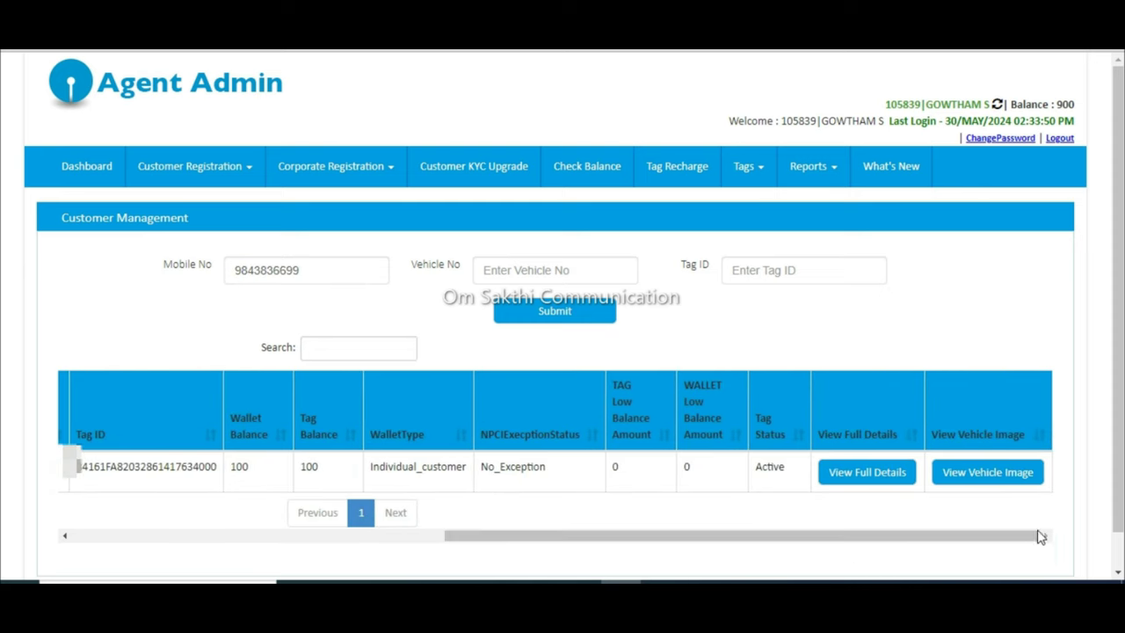
Step: Review the customer's full details and vehicle image, showing the tag Active with balance 100
{"action": "left_click", "coordinate": [905, 474]}
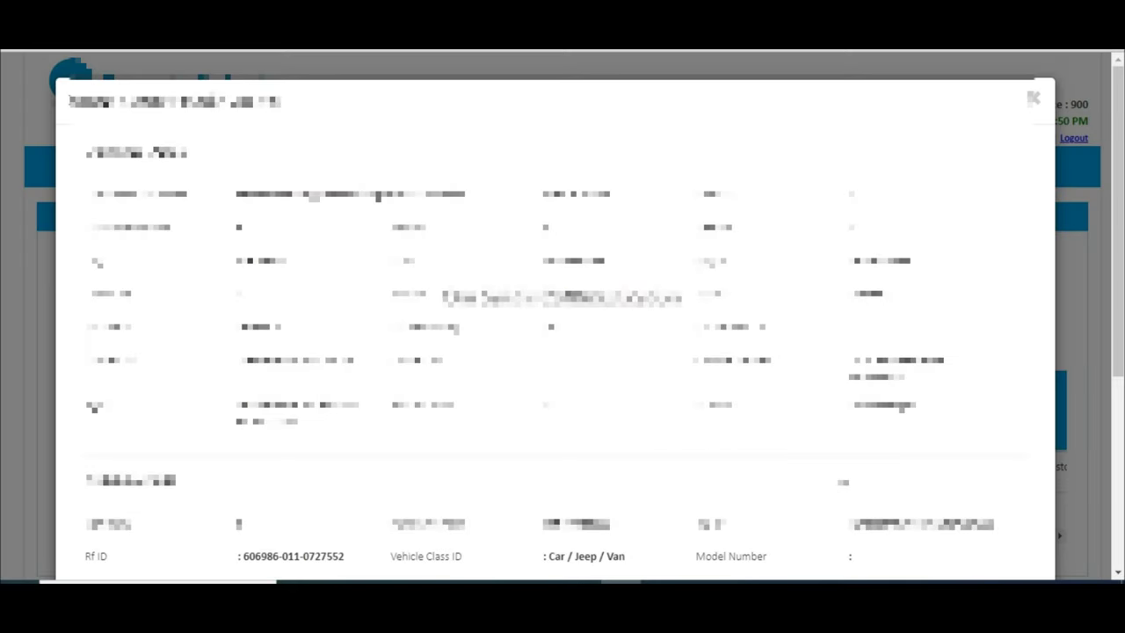
{"action": "scroll", "coordinate": [694, 525], "scroll_direction": "down", "scroll_amount": 4}
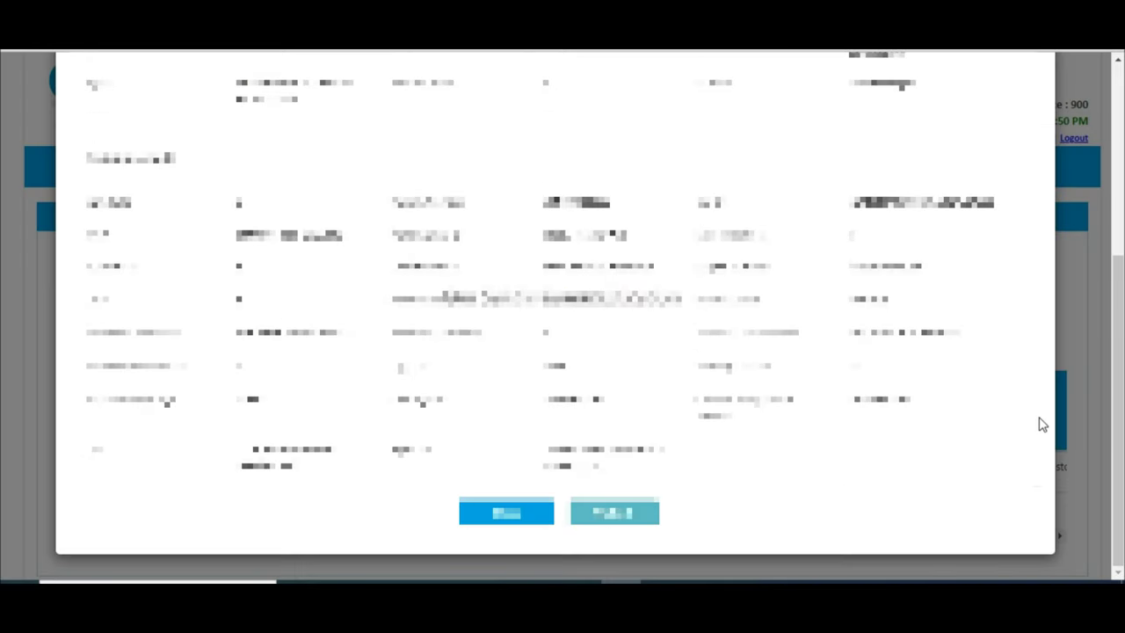
{"action": "scroll", "coordinate": [1042, 424], "scroll_direction": "up", "scroll_amount": 4}
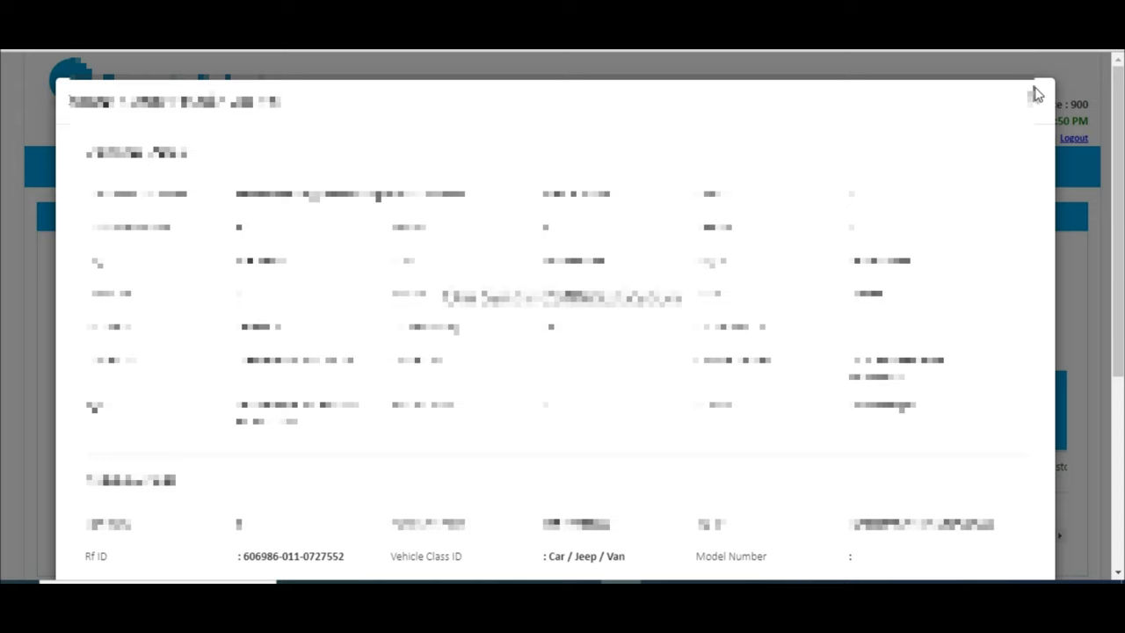
{"action": "left_click", "coordinate": [1032, 97]}
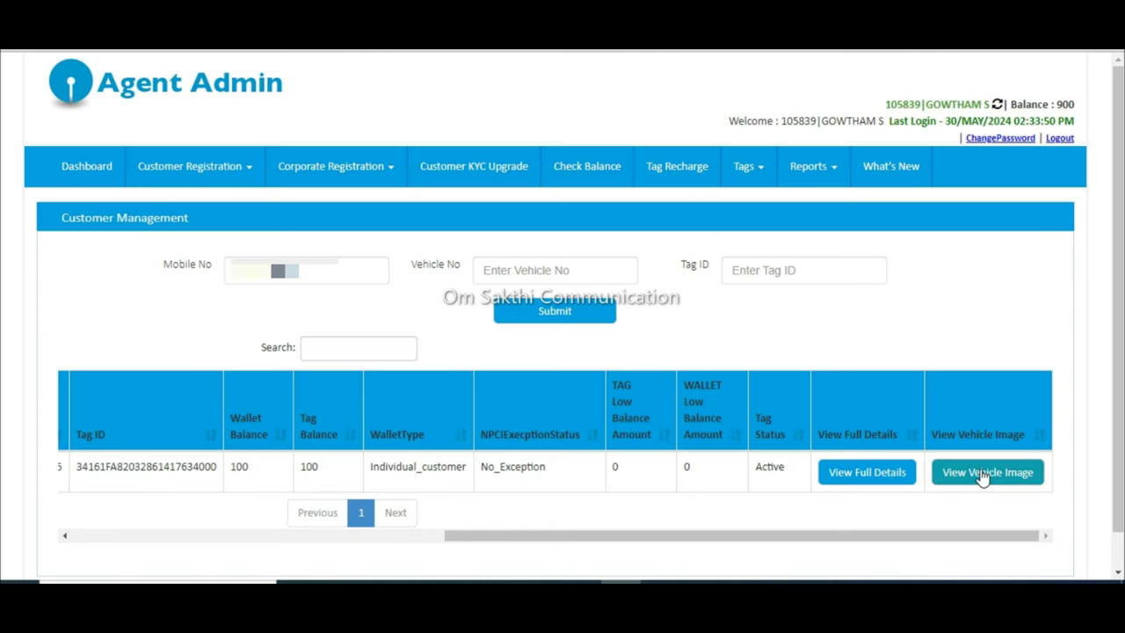
{"action": "left_click", "coordinate": [983, 474]}
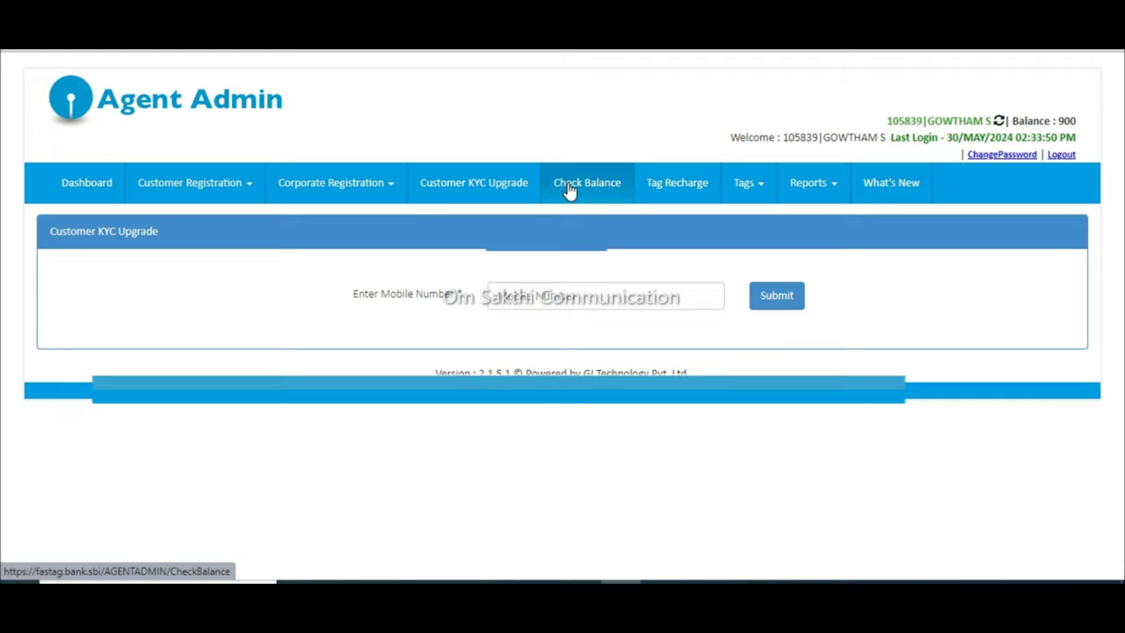
{"action": "left_click", "coordinate": [568, 191]}
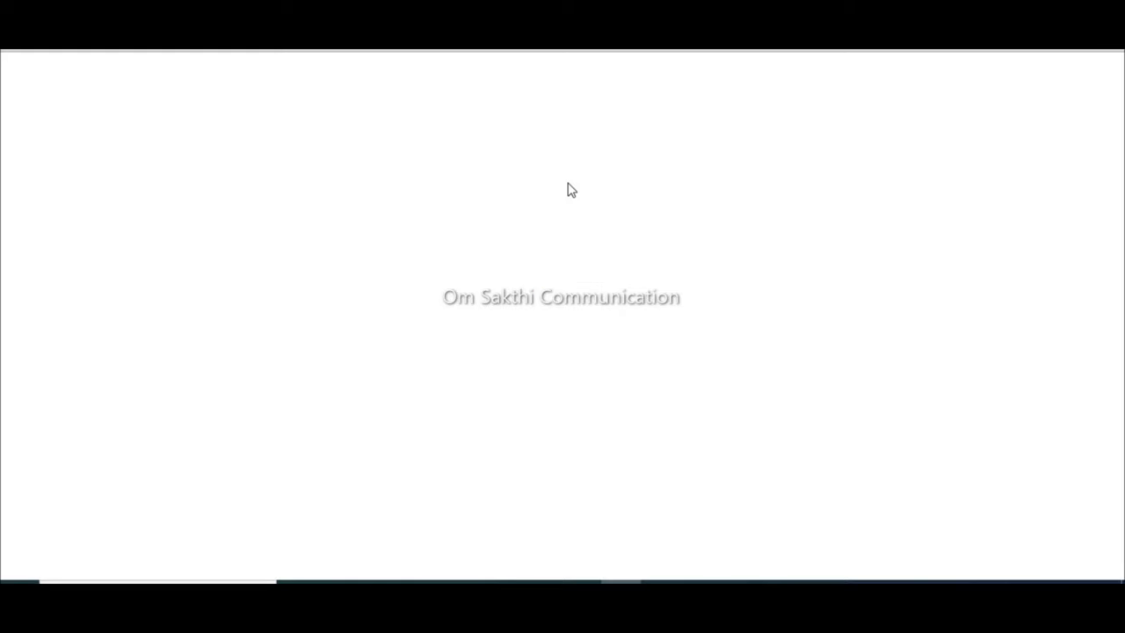
{"action": "left_click", "coordinate": [565, 258]}
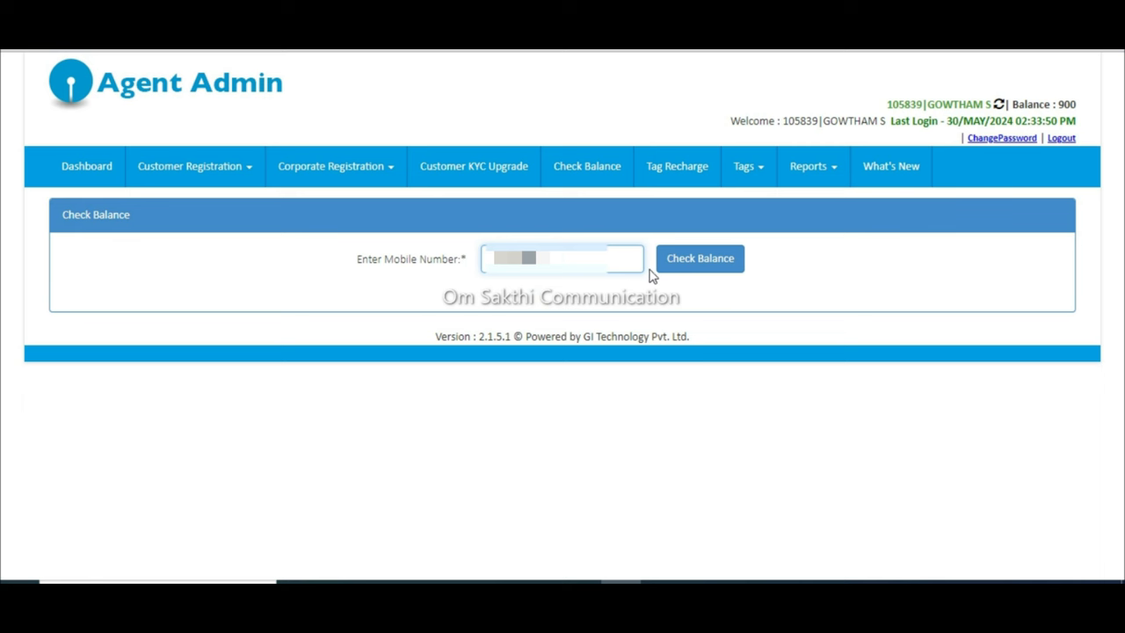
Step: Check the balance for the mobile number and sort by BALANCE, showing one tag at 100
{"action": "left_click", "coordinate": [691, 261]}
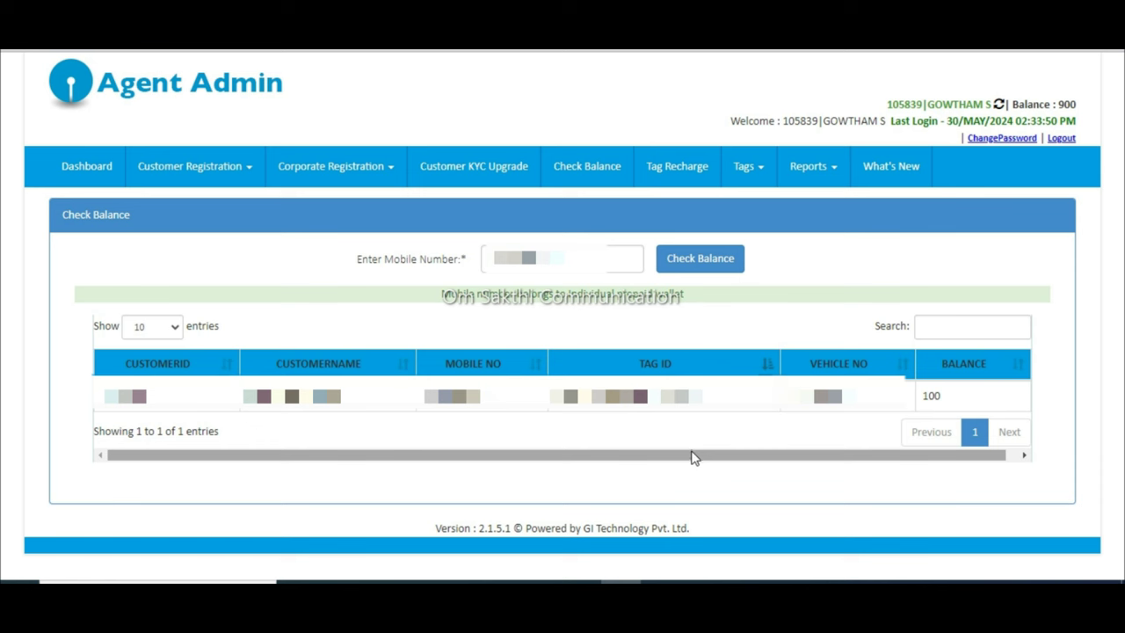
{"action": "left_click_drag", "start_coordinate": [690, 457], "coordinate": [799, 444]}
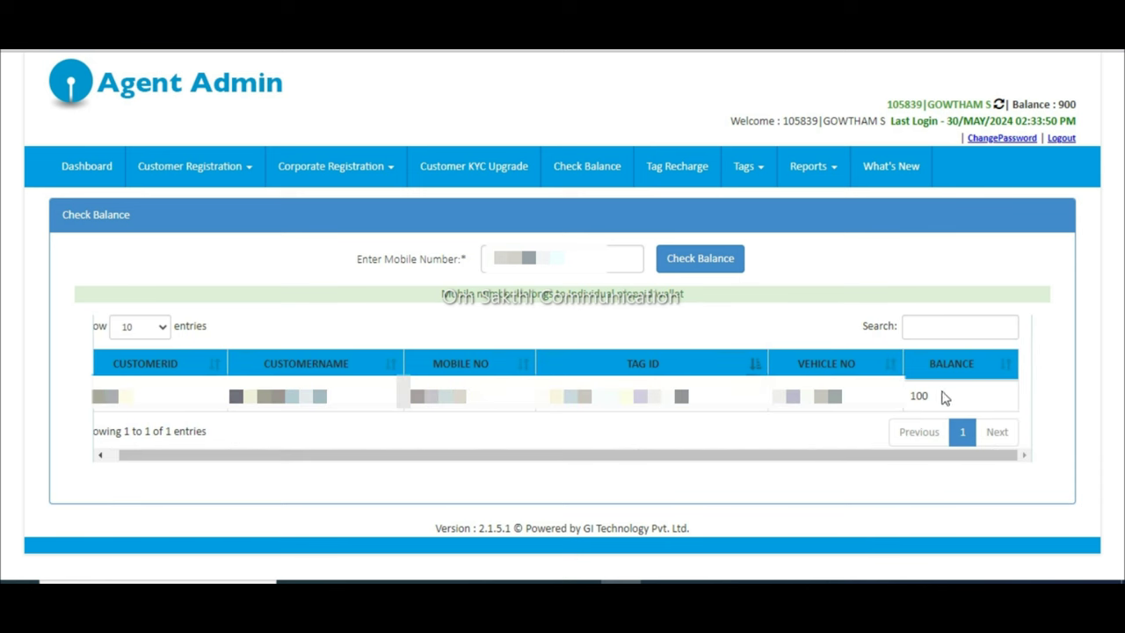
{"action": "left_click", "coordinate": [915, 376]}
{"action": "left_click", "coordinate": [695, 182]}
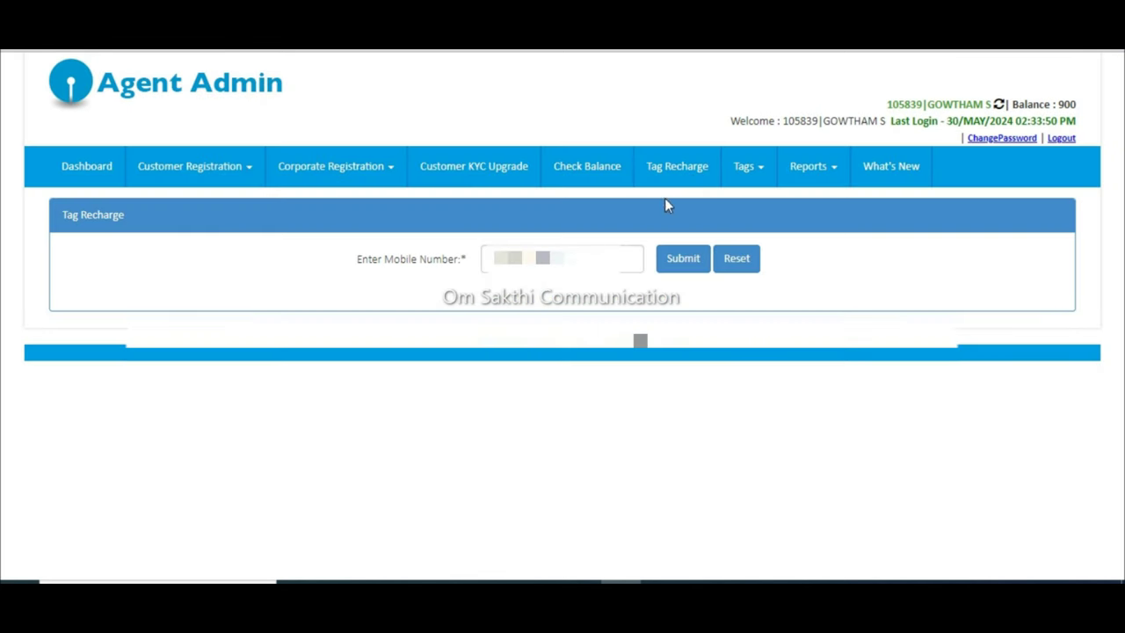
Step: Enter a 100 recharge for the customer's tag with the declaration ticked, then reset the form
{"action": "left_click", "coordinate": [618, 260]}
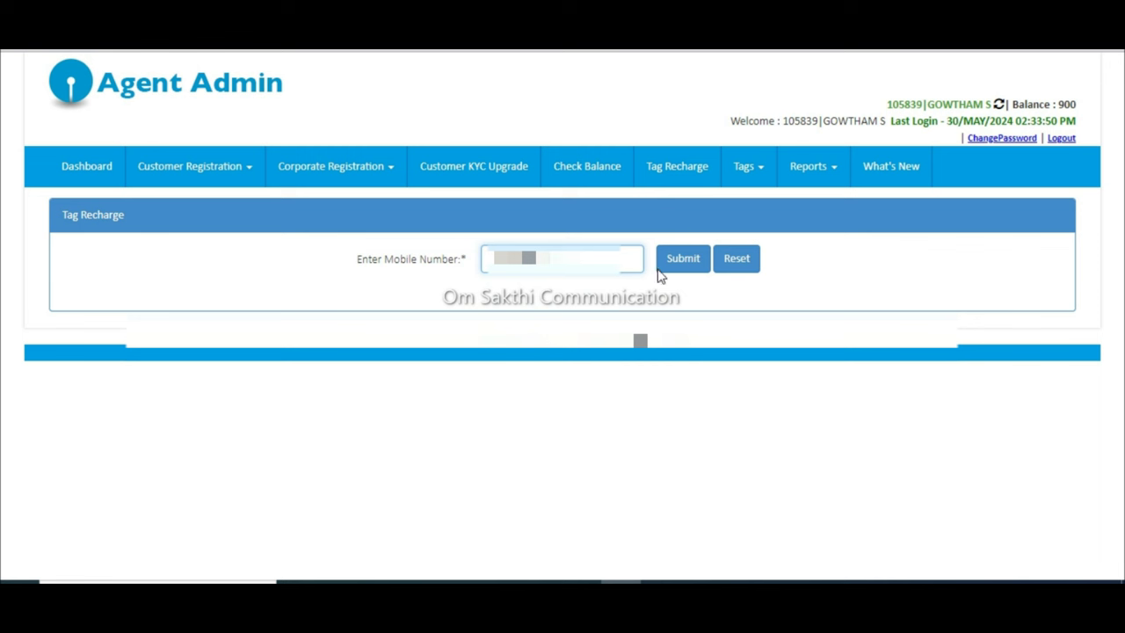
{"action": "left_click", "coordinate": [694, 275]}
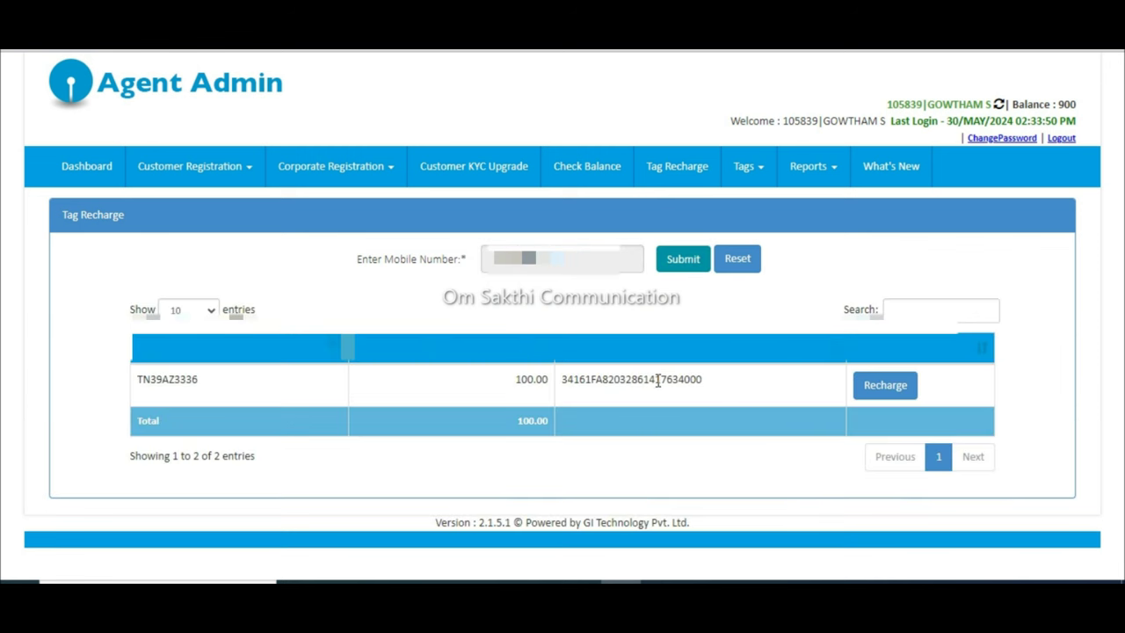
{"action": "left_click", "coordinate": [873, 398]}
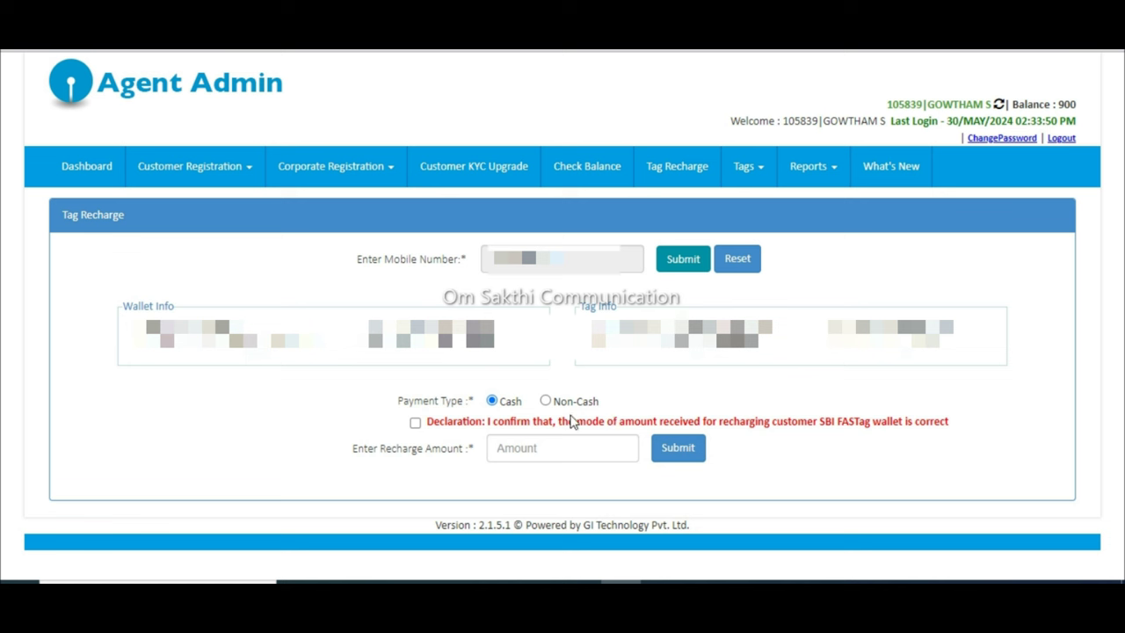
{"action": "left_click", "coordinate": [414, 423]}
{"action": "left_click", "coordinate": [610, 455]}
{"action": "type", "text": "100"}
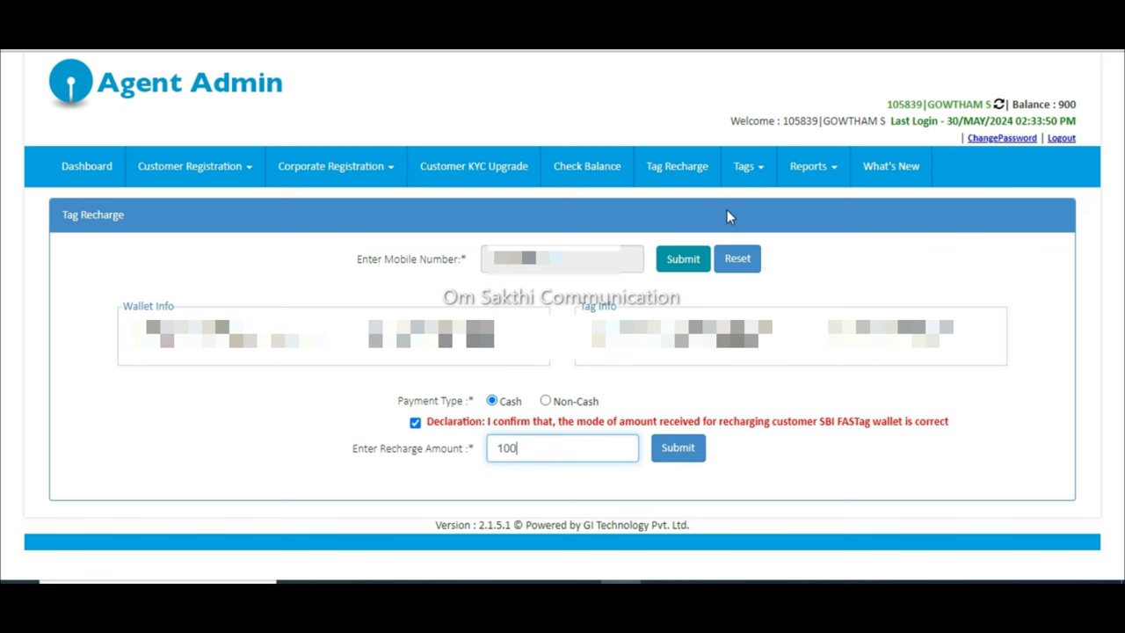
{"action": "left_click", "coordinate": [726, 255]}
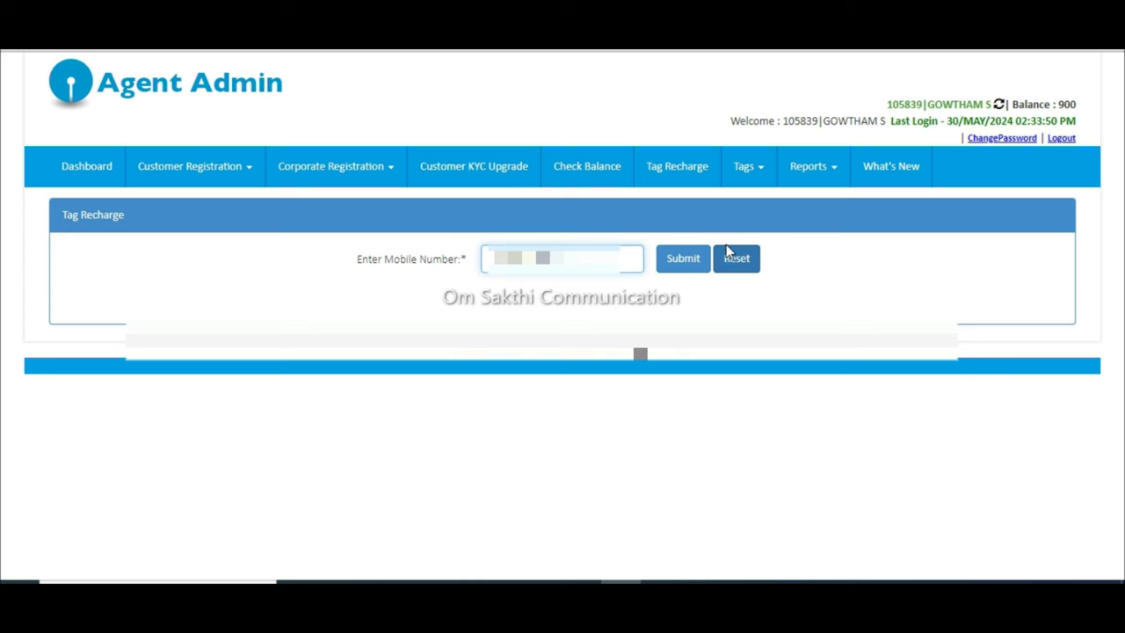
{"action": "left_click", "coordinate": [799, 181]}
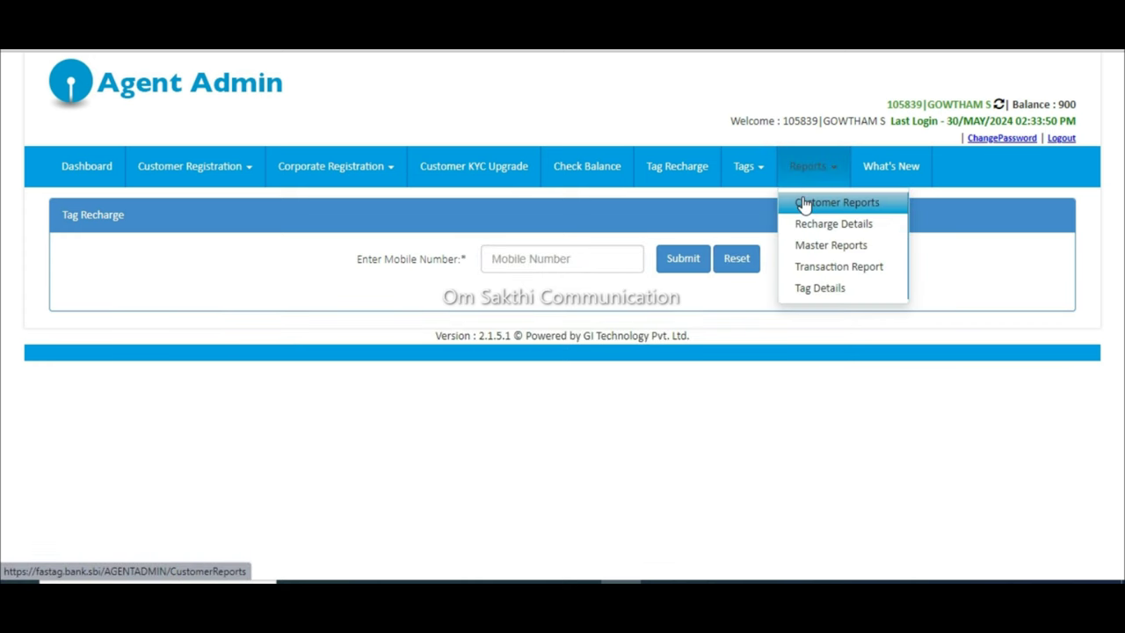
Step: Generate the Customer Report for 01/May/2024 to 30/May/2024
{"action": "left_click", "coordinate": [805, 203]}
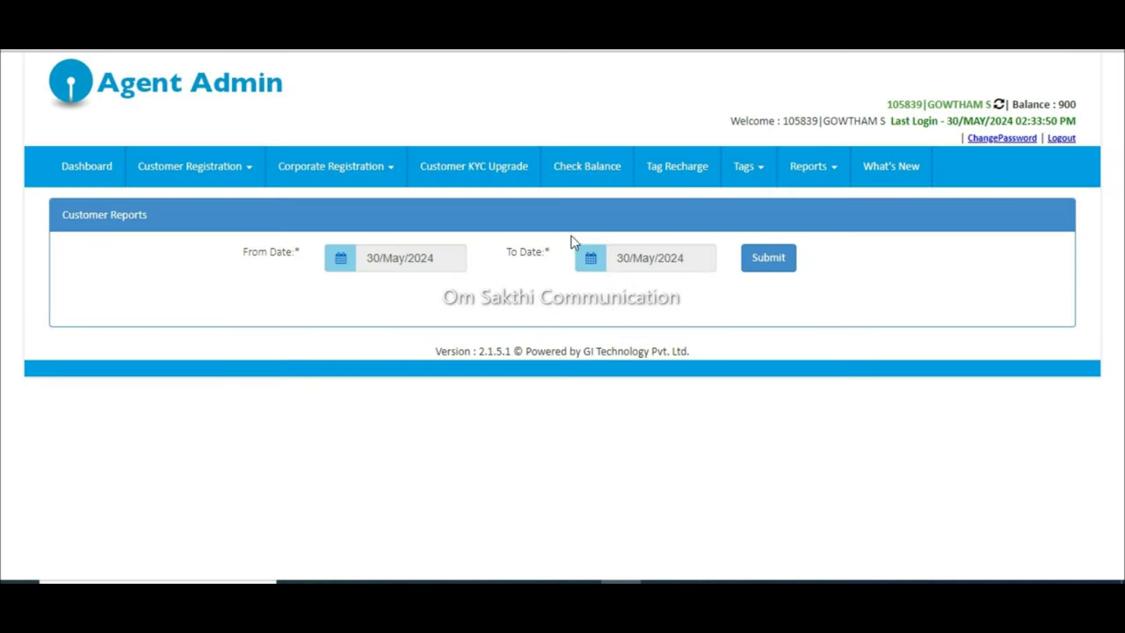
{"action": "left_click", "coordinate": [431, 267]}
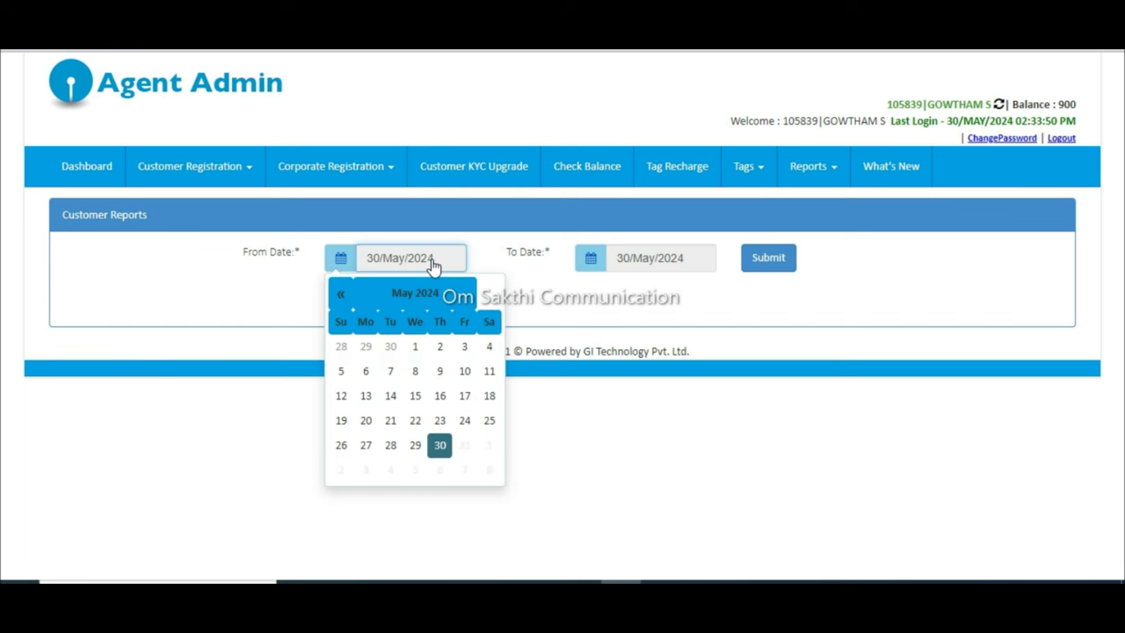
{"action": "left_click", "coordinate": [415, 346]}
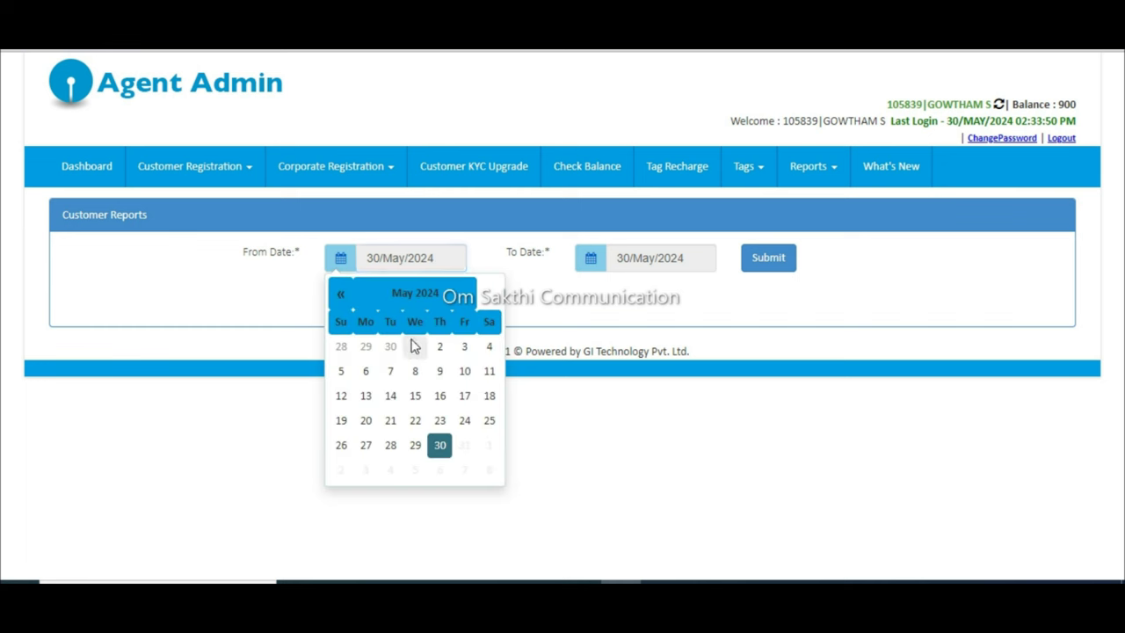
{"action": "left_click", "coordinate": [769, 257]}
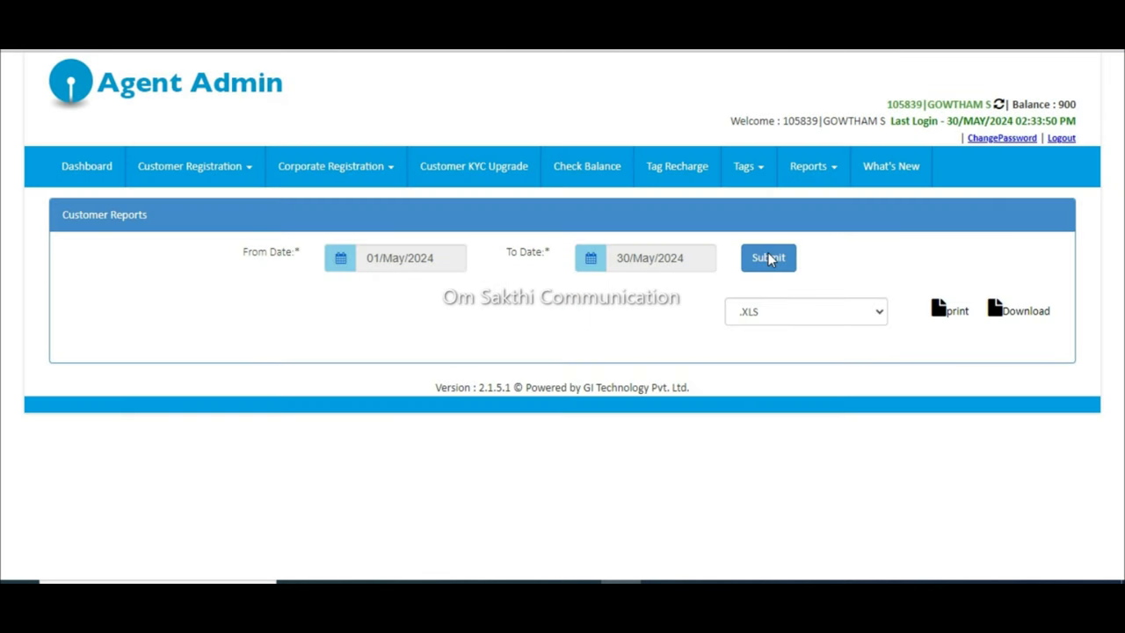
{"action": "scroll", "coordinate": [768, 257], "scroll_direction": "down", "scroll_amount": 1}
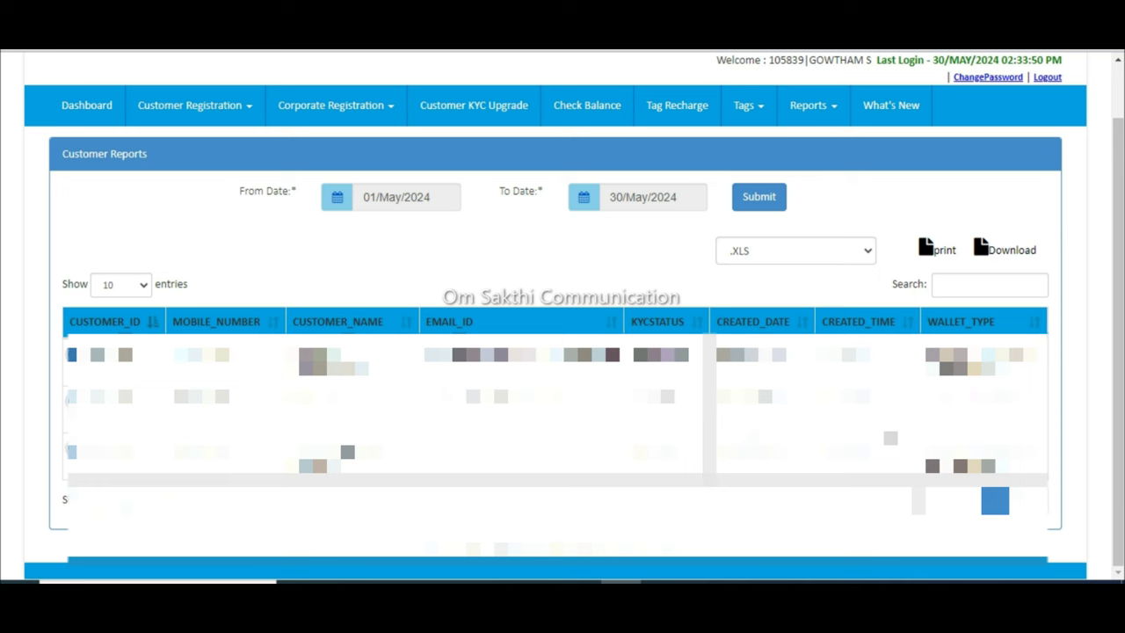
{"action": "scroll", "coordinate": [562, 317], "scroll_direction": "up", "scroll_amount": 1}
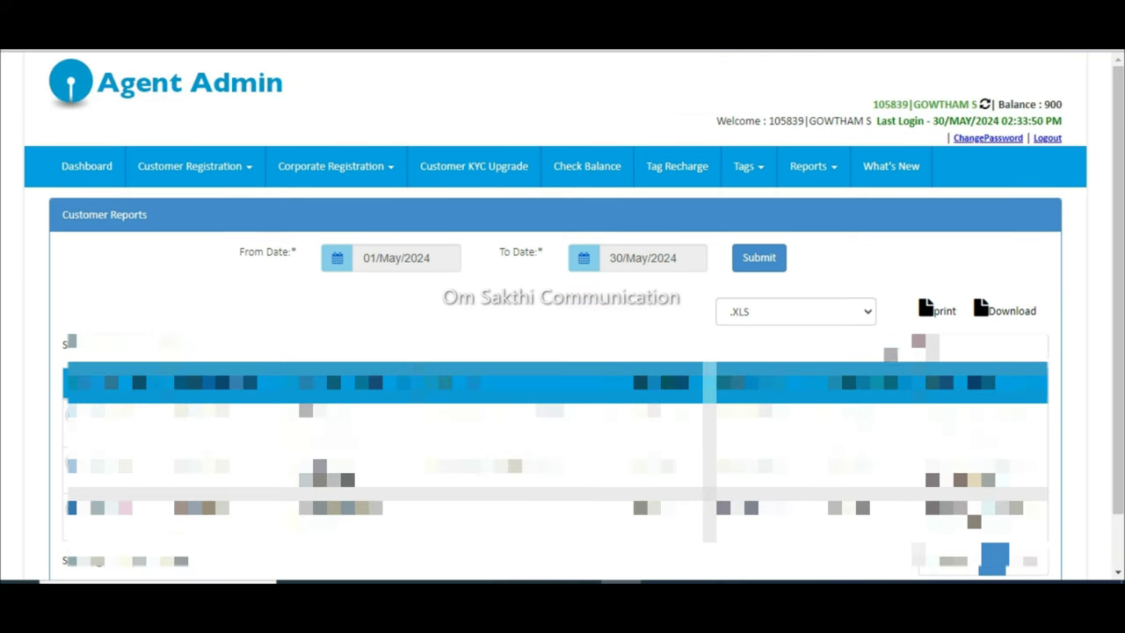
{"action": "left_click", "coordinate": [837, 175]}
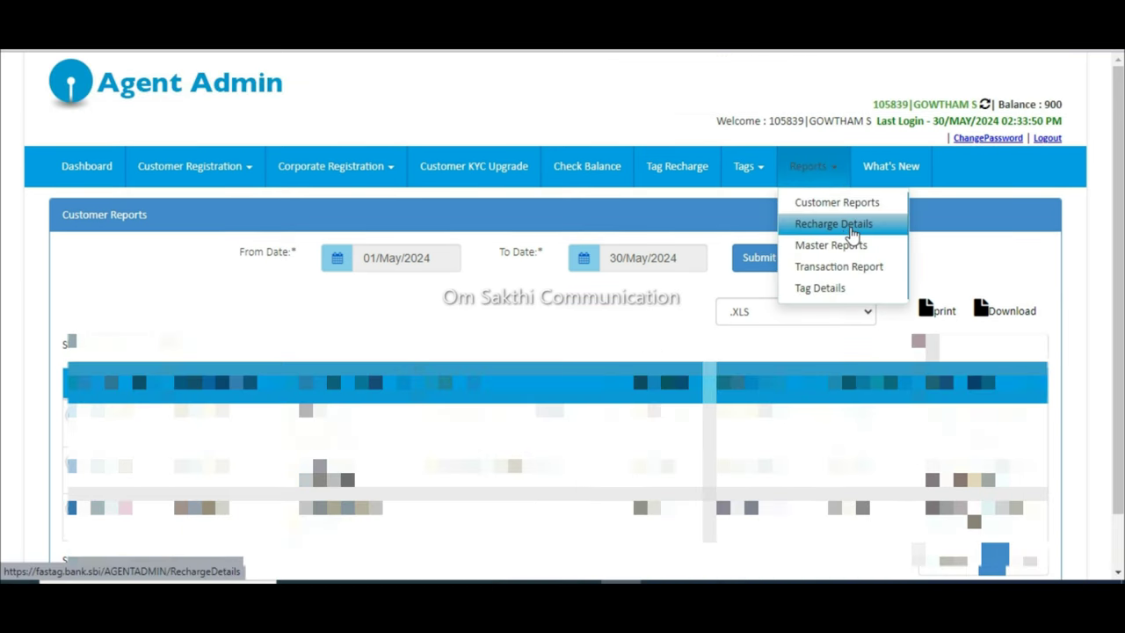
Step: List the recharge details for 01–30 May 2024, showing four recharges
{"action": "left_click", "coordinate": [851, 229]}
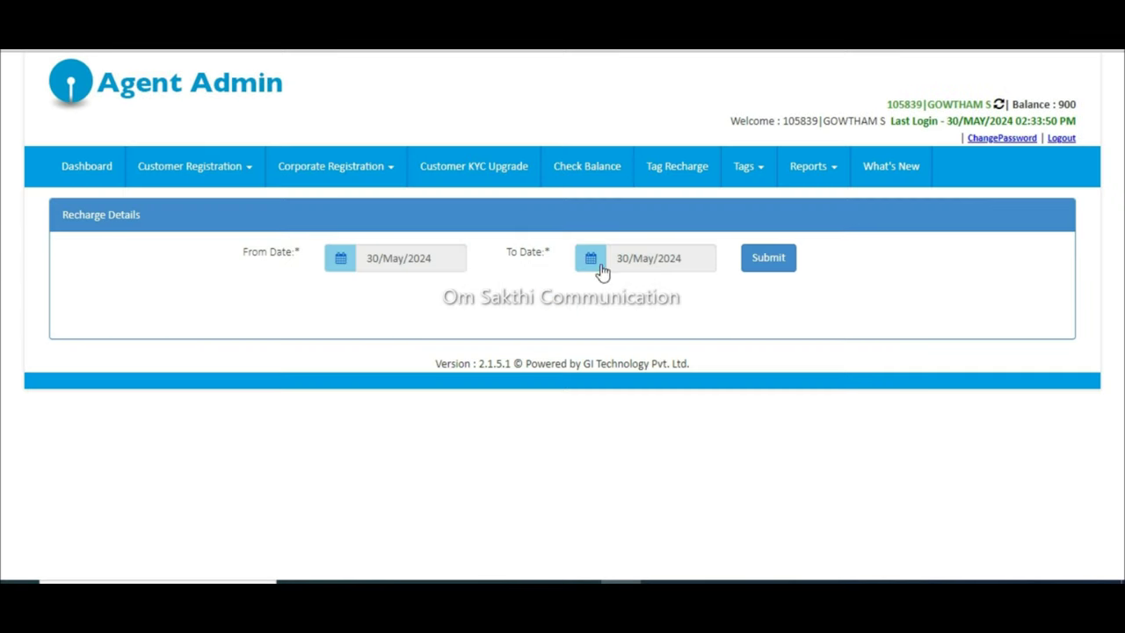
{"action": "left_click", "coordinate": [446, 264]}
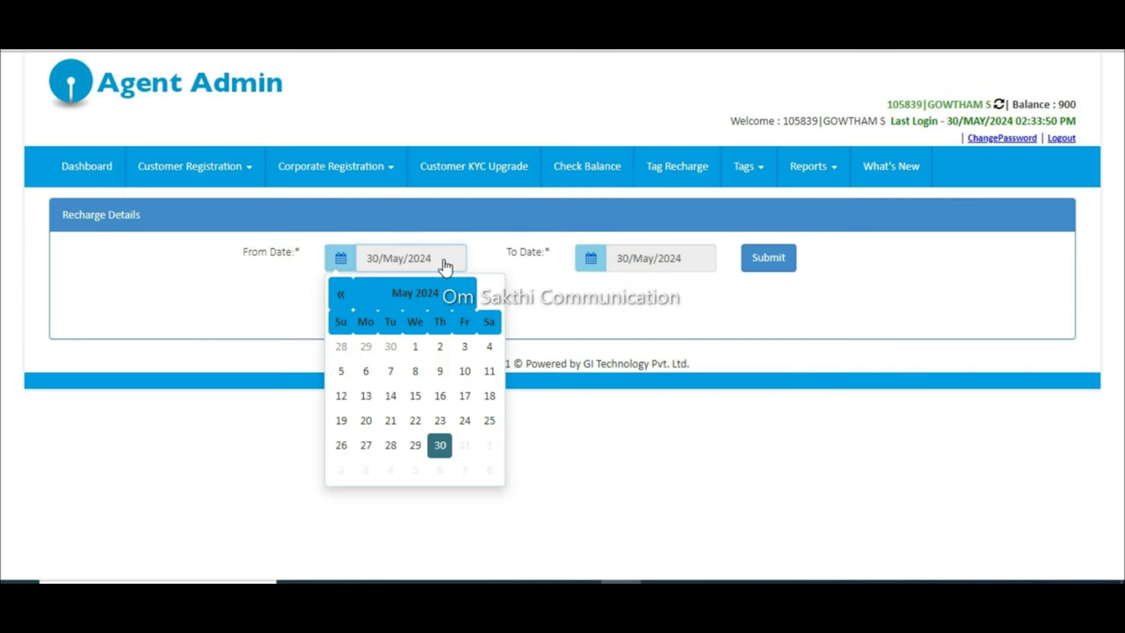
{"action": "left_click", "coordinate": [415, 346]}
{"action": "left_click", "coordinate": [767, 268]}
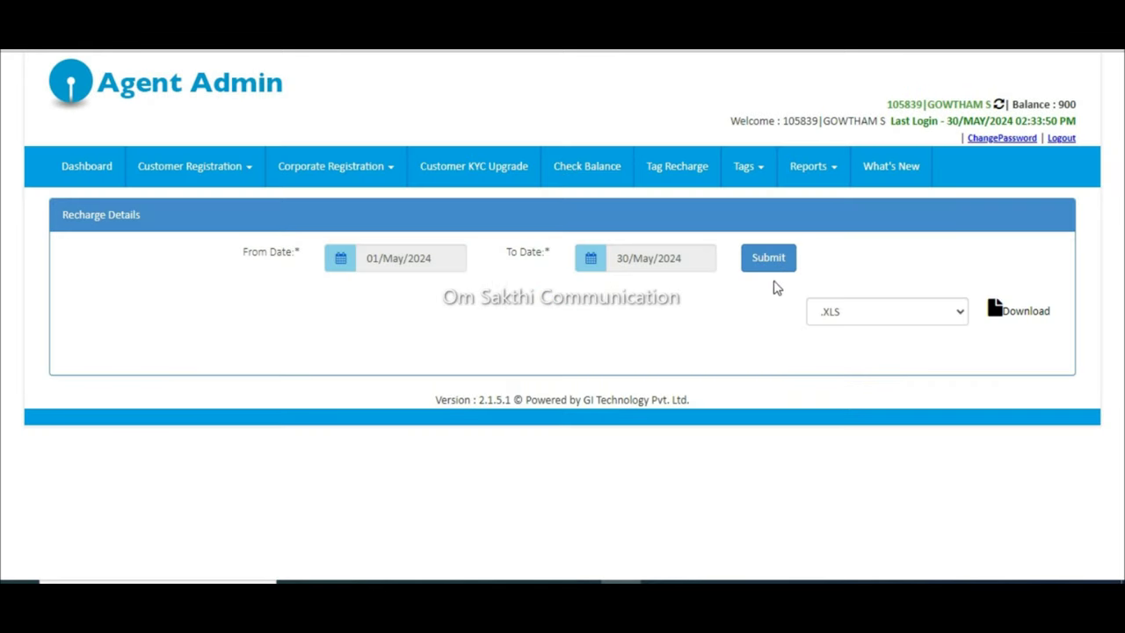
{"action": "scroll", "coordinate": [772, 339], "scroll_direction": "down", "scroll_amount": 2}
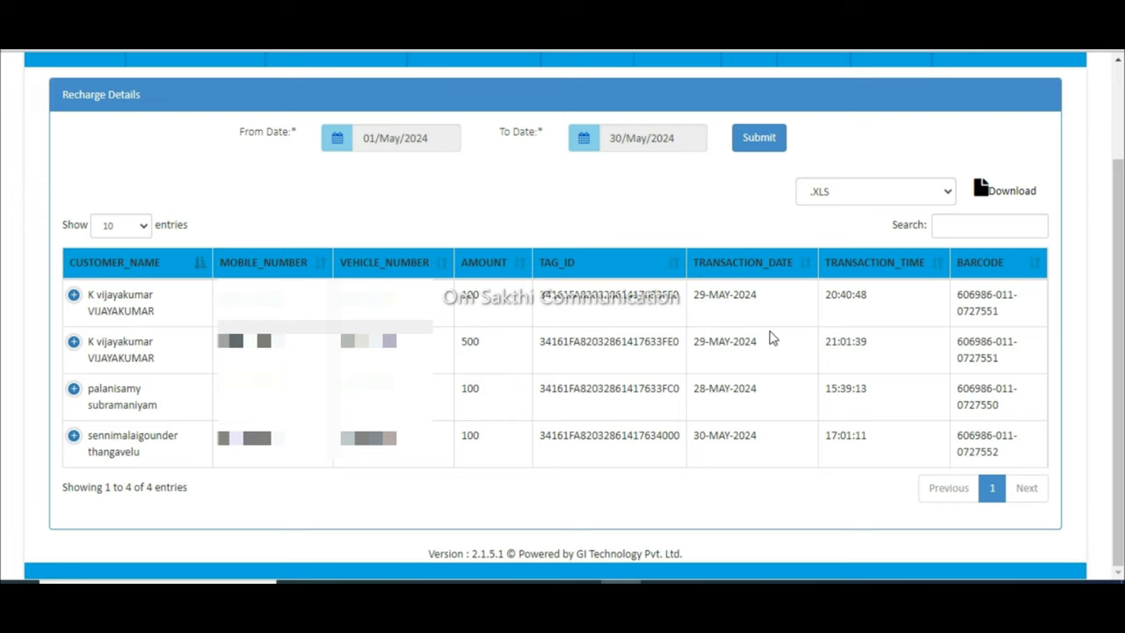
{"action": "scroll", "coordinate": [817, 430], "scroll_direction": "up", "scroll_amount": 2}
{"action": "left_click", "coordinate": [822, 171]}
{"action": "left_click", "coordinate": [844, 253]}
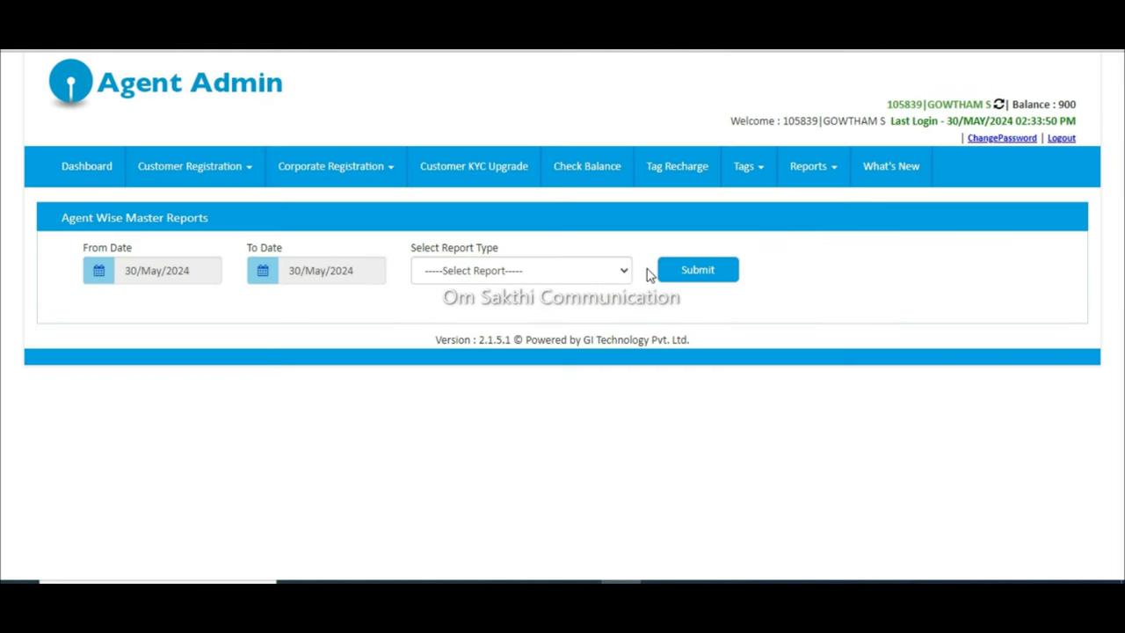
Step: Run the Registered Tag details master report for 01–30 May 2024, listing three tags
{"action": "left_click", "coordinate": [625, 273]}
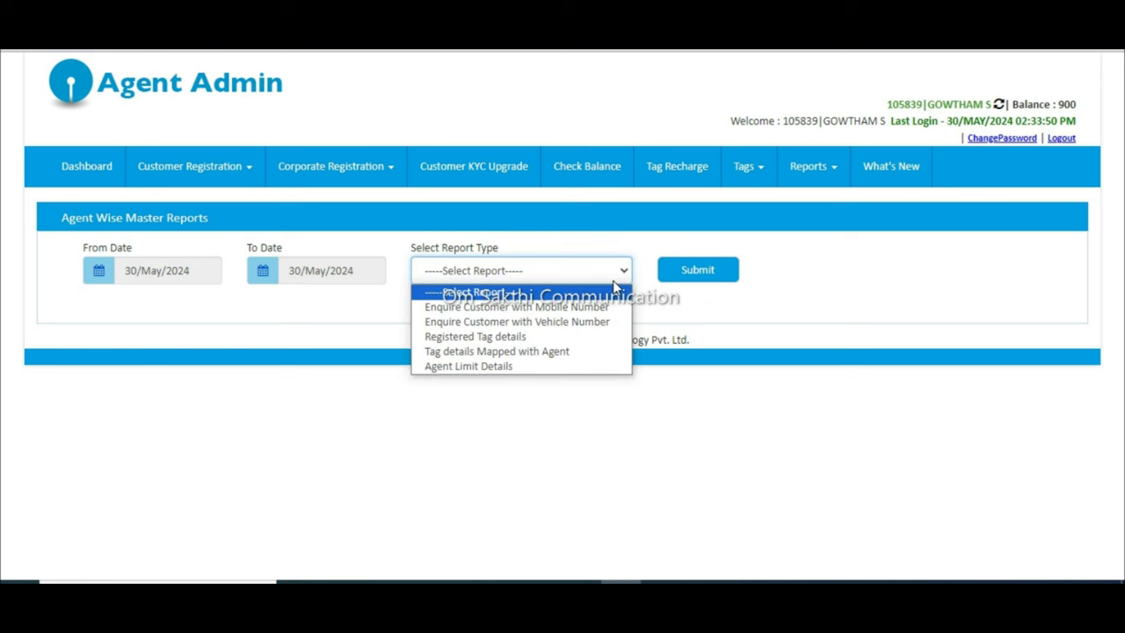
{"action": "left_click", "coordinate": [594, 339]}
{"action": "left_click", "coordinate": [693, 274]}
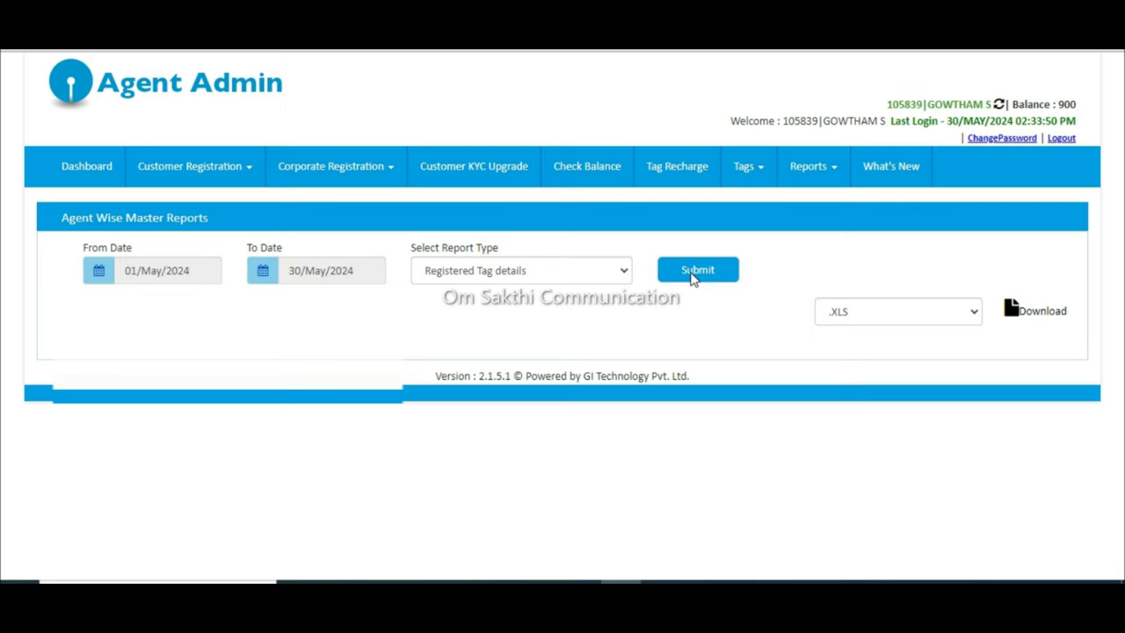
{"action": "scroll", "coordinate": [692, 278], "scroll_direction": "down", "scroll_amount": 1}
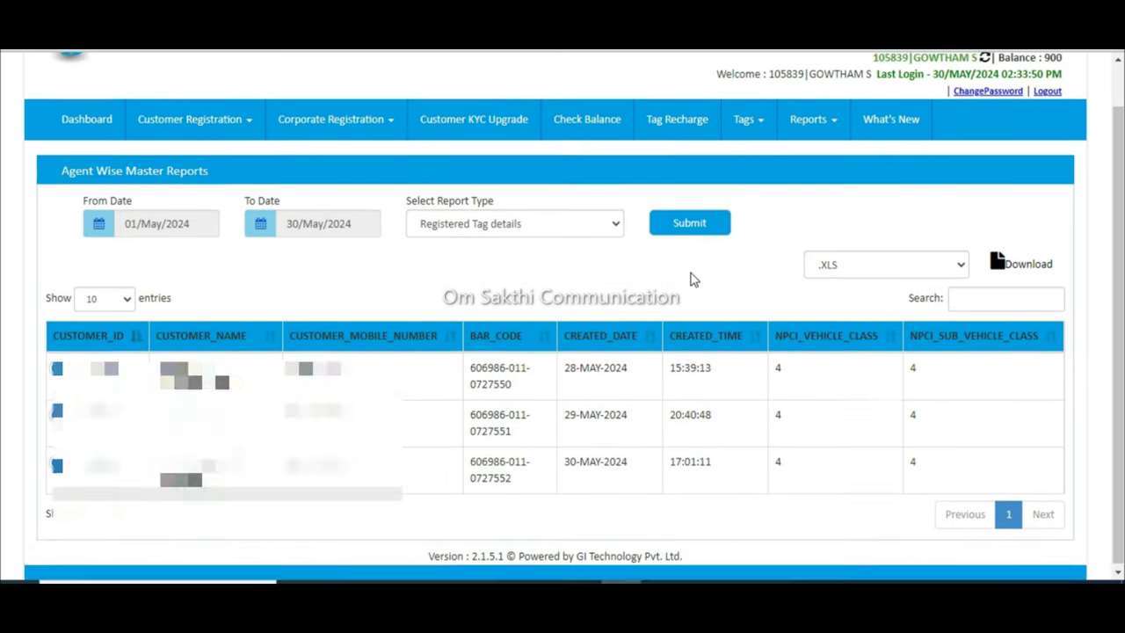
{"action": "scroll", "coordinate": [690, 278], "scroll_direction": "up", "scroll_amount": 1}
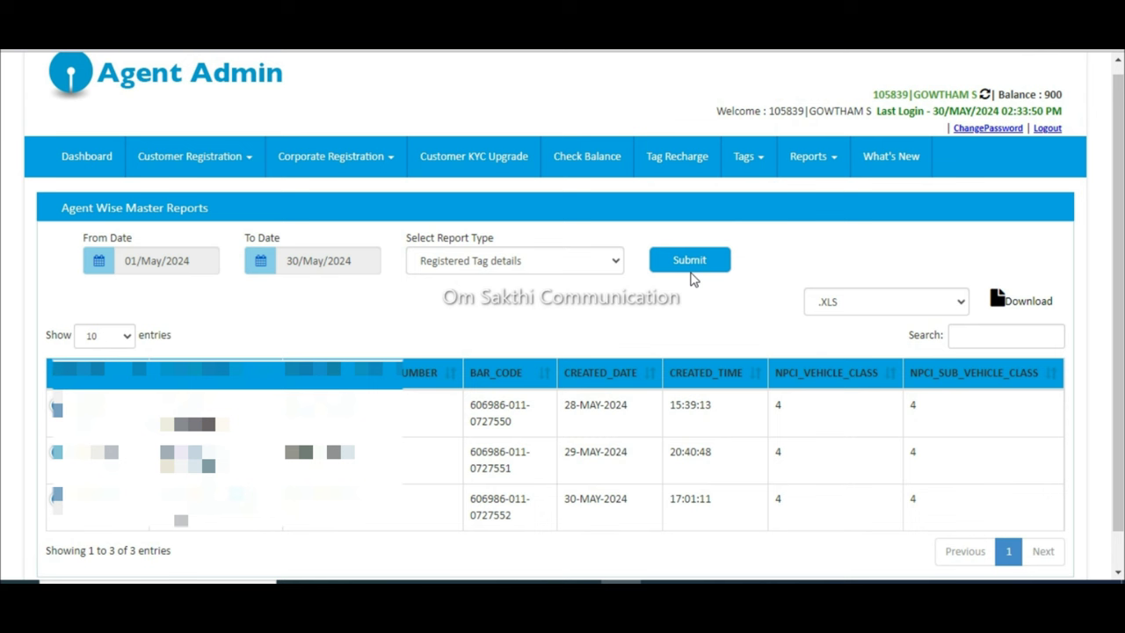
{"action": "left_click", "coordinate": [813, 172]}
Step: Generate the Transaction Report for 01–30 May 2024, listing four transactions including a 45 debit
{"action": "left_click", "coordinate": [836, 255]}
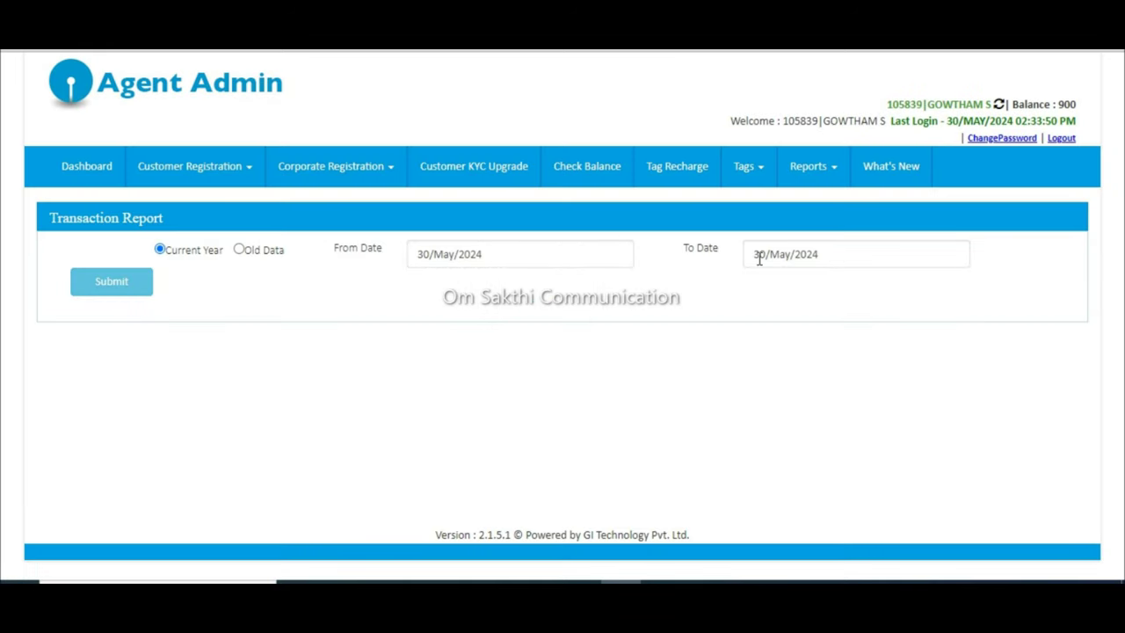
{"action": "left_click", "coordinate": [576, 250]}
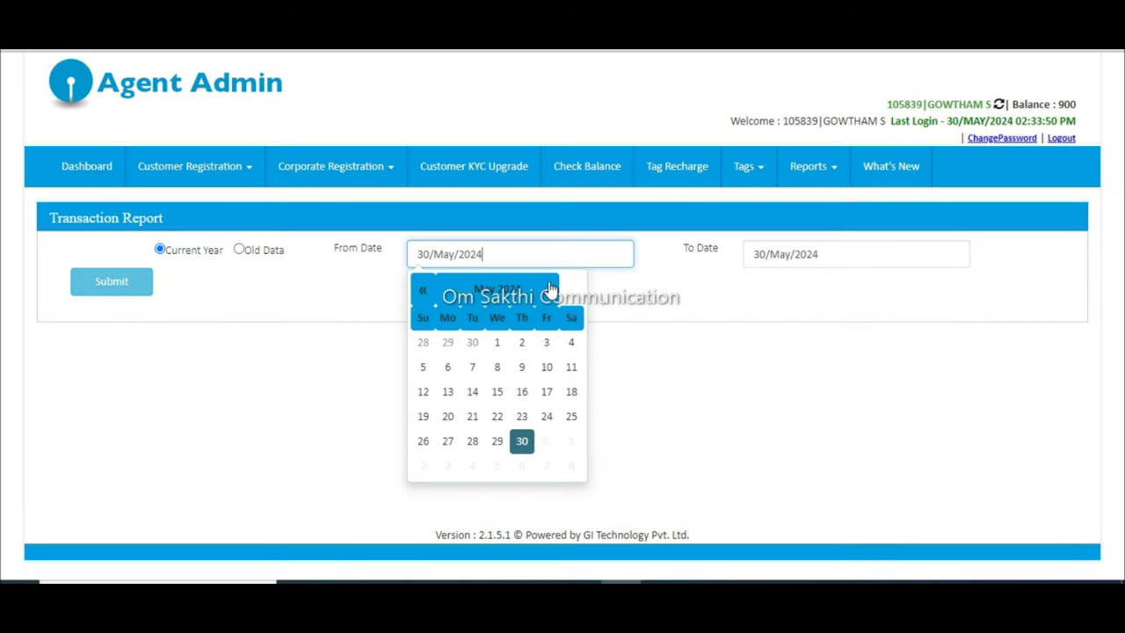
{"action": "left_click", "coordinate": [498, 346]}
{"action": "left_click", "coordinate": [128, 277]}
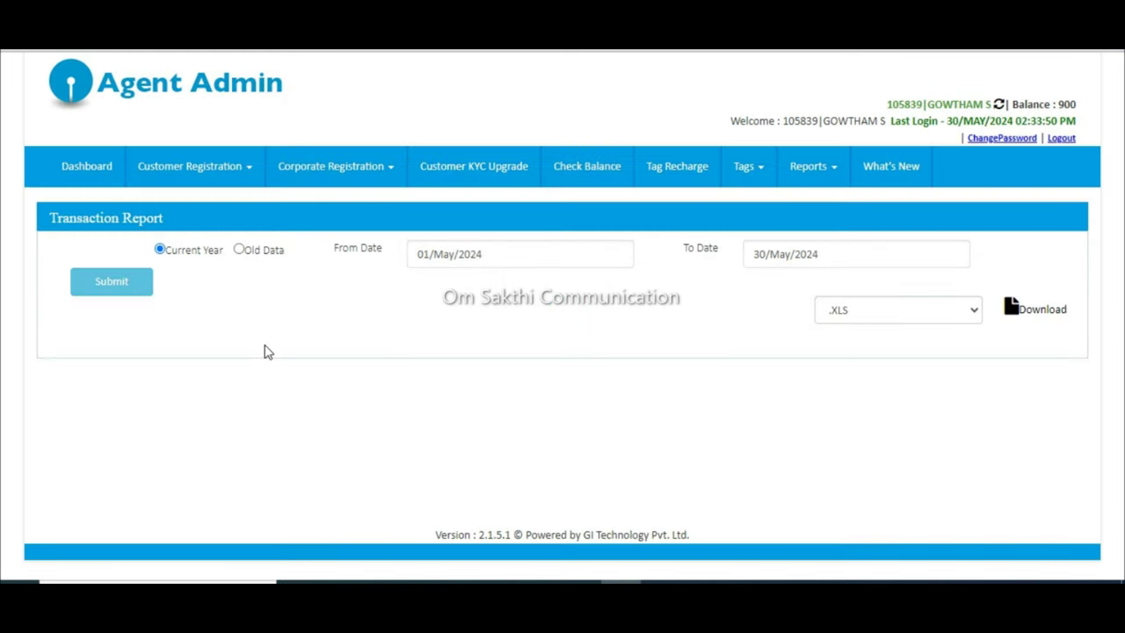
{"action": "scroll", "coordinate": [264, 351], "scroll_direction": "down", "scroll_amount": 1}
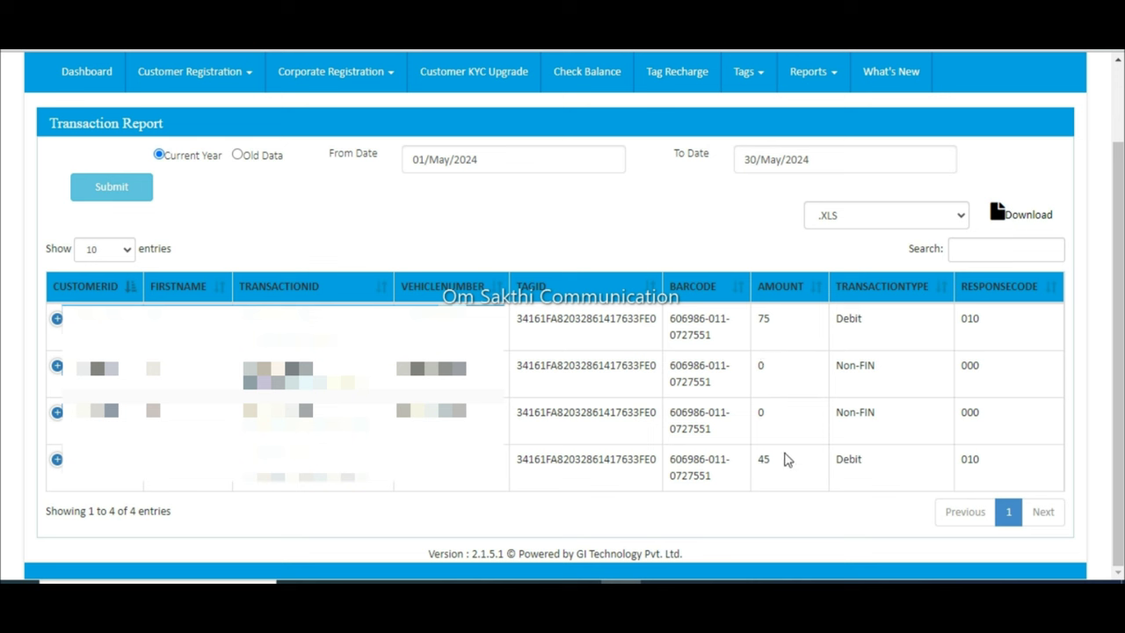
{"action": "left_click_drag", "start_coordinate": [472, 478], "coordinate": [411, 475]}
{"action": "left_click", "coordinate": [413, 482]}
{"action": "left_click_drag", "start_coordinate": [771, 460], "coordinate": [765, 465]}
Step: Expand the first transaction to inspect its PamPamPallam Toll Plaza, IHS and toll reader details
{"action": "left_click", "coordinate": [95, 317]}
{"action": "scroll", "coordinate": [94, 316], "scroll_direction": "down", "scroll_amount": 1}
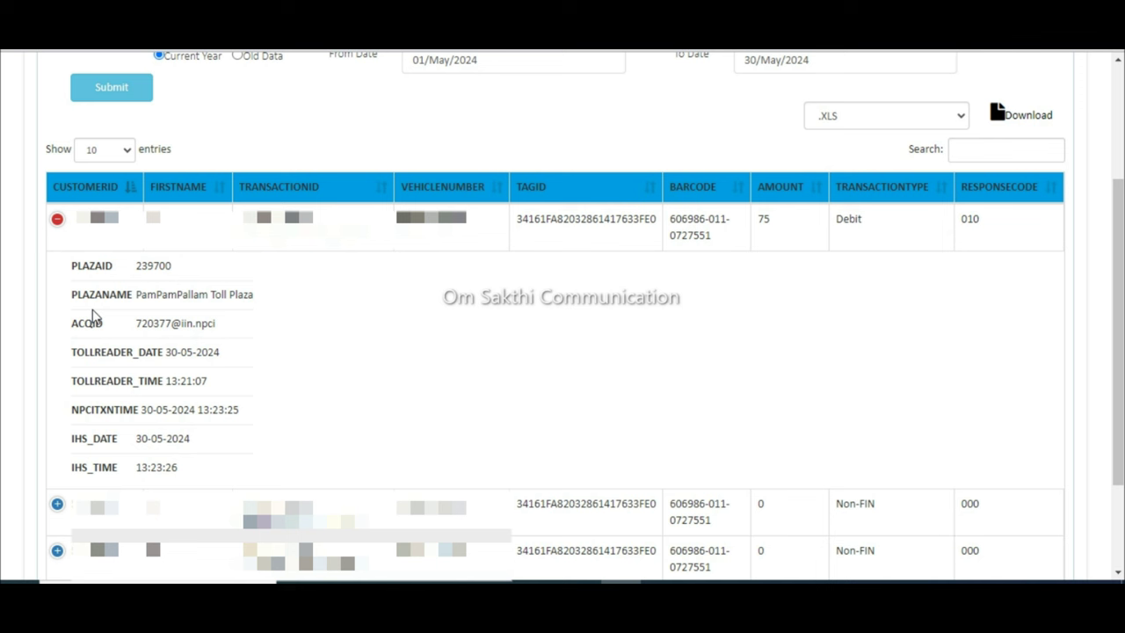
{"action": "left_click_drag", "start_coordinate": [178, 468], "coordinate": [139, 470]}
{"action": "left_click", "coordinate": [198, 448]}
{"action": "left_click_drag", "start_coordinate": [199, 449], "coordinate": [140, 445]}
{"action": "left_click", "coordinate": [144, 448]}
{"action": "left_click_drag", "start_coordinate": [219, 390], "coordinate": [173, 385]}
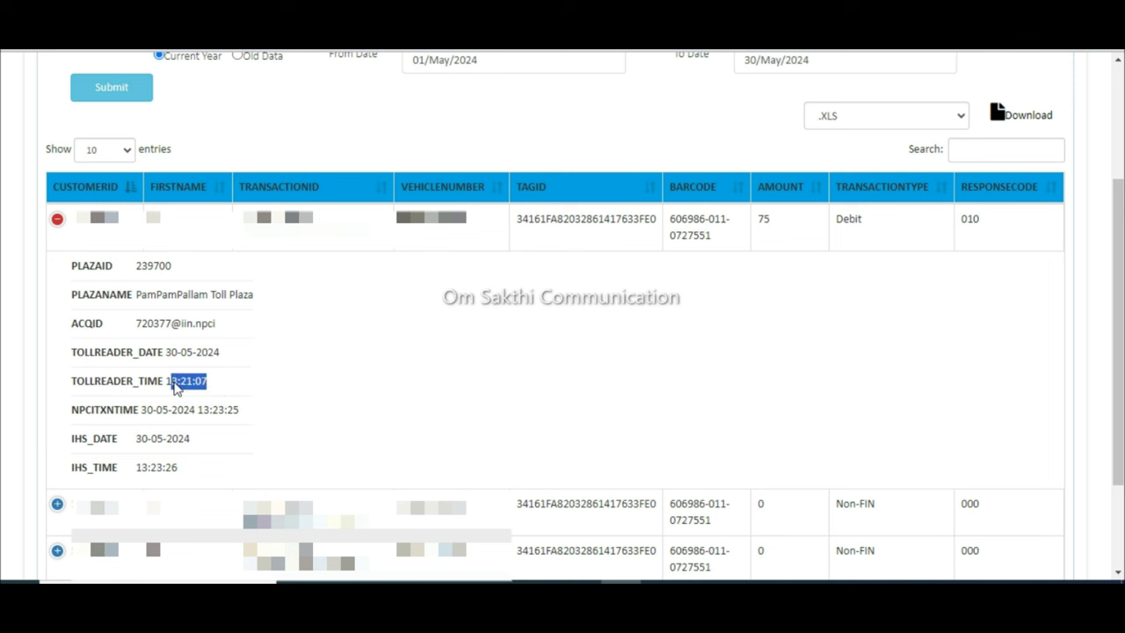
{"action": "left_click", "coordinate": [174, 385]}
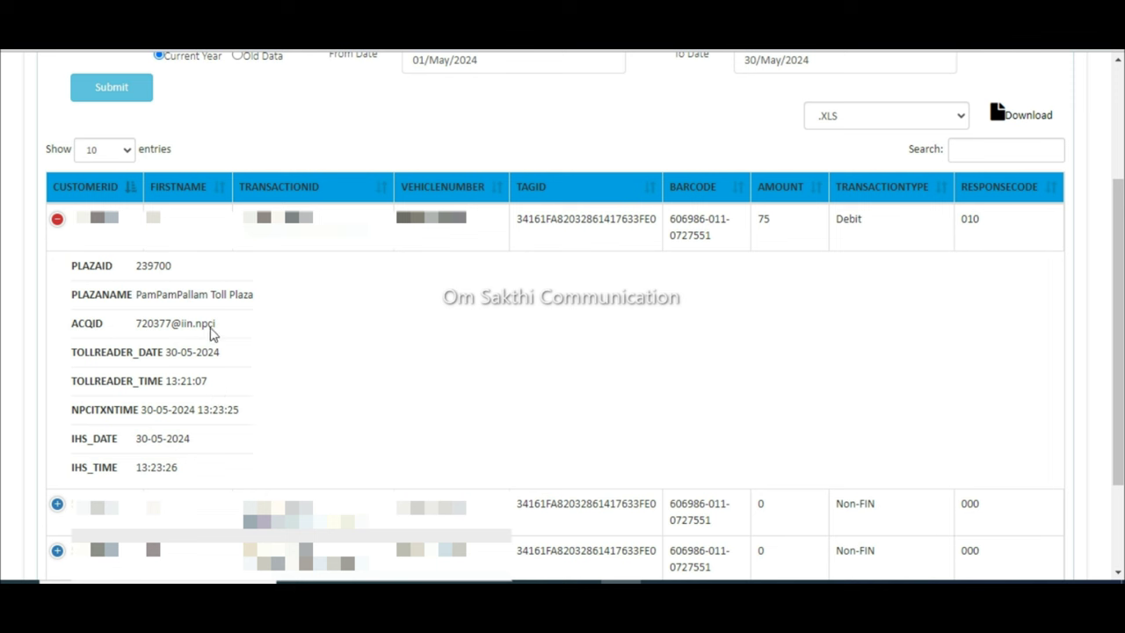
{"action": "left_click_drag", "start_coordinate": [255, 304], "coordinate": [141, 295]}
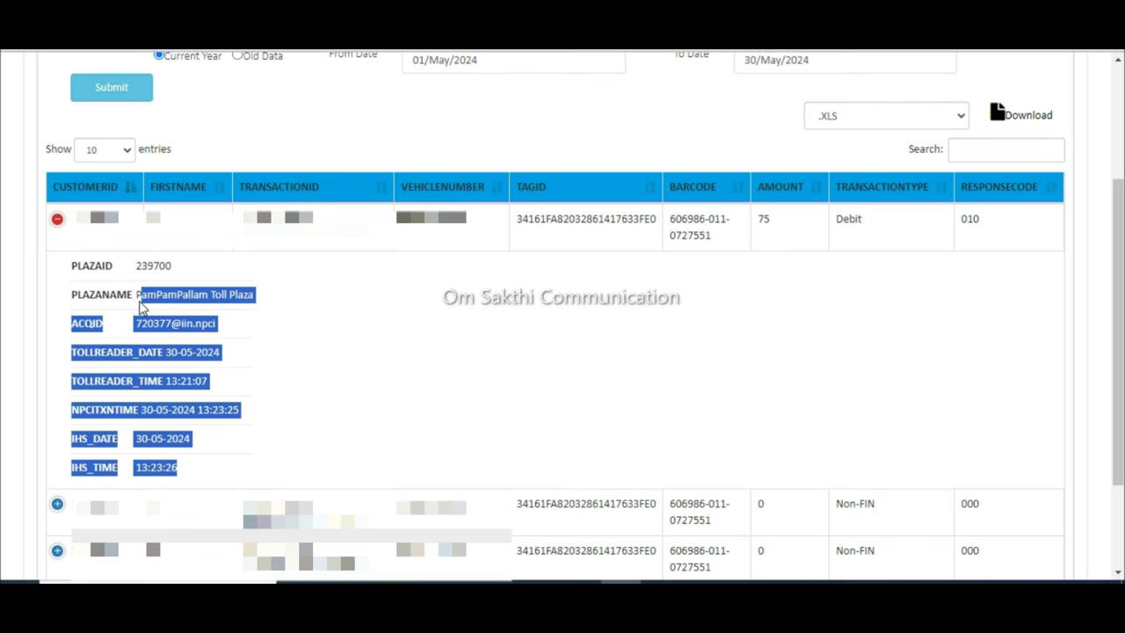
{"action": "left_click", "coordinate": [144, 294]}
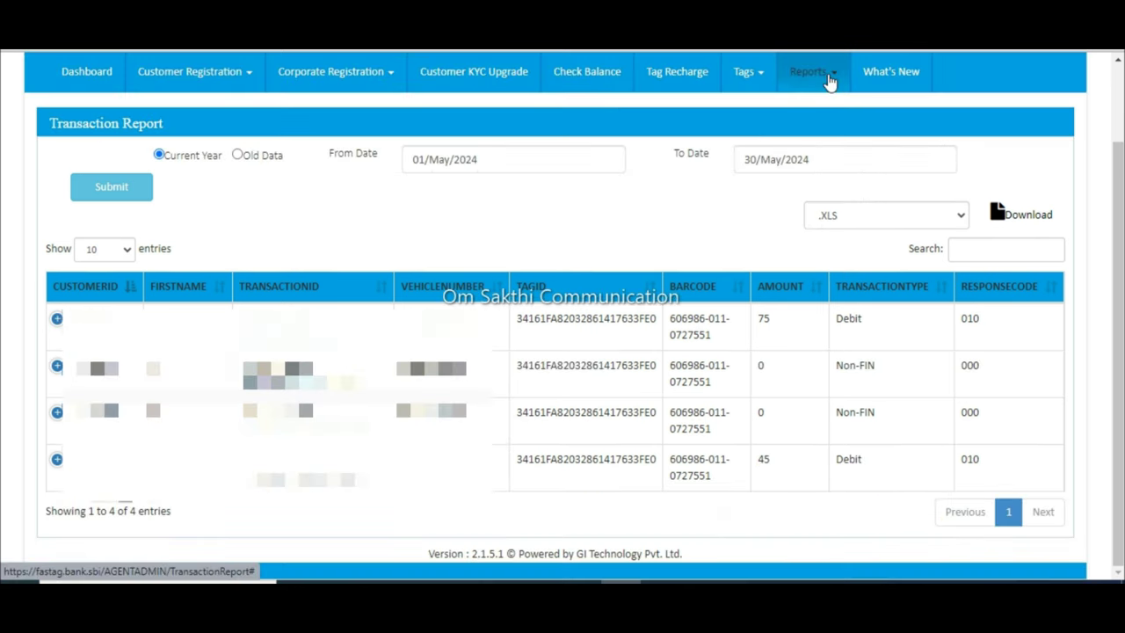
{"action": "left_click", "coordinate": [808, 71]}
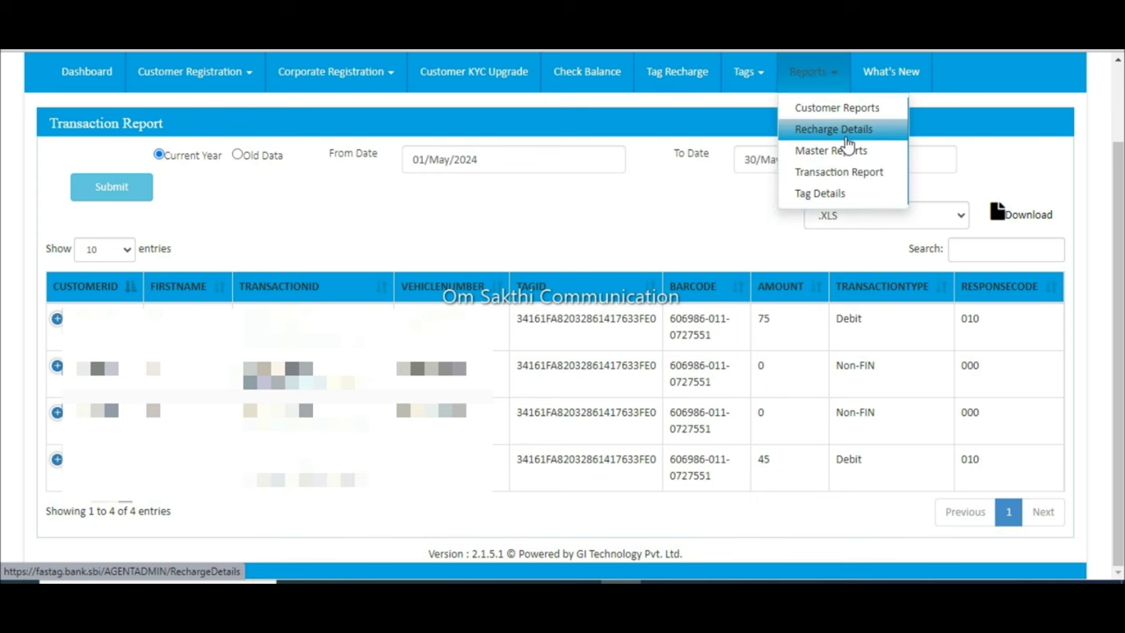
Step: Submit a Tag Details NPCI current-status lookup for the vehicle number starting TN
{"action": "left_click", "coordinate": [839, 199]}
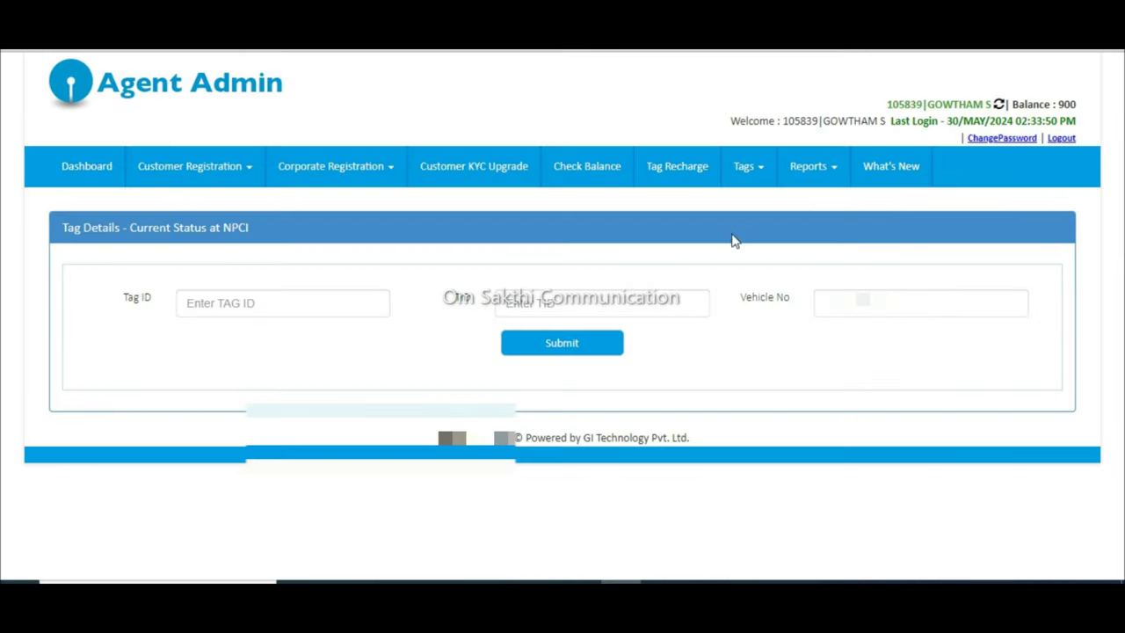
{"action": "left_click", "coordinate": [819, 304]}
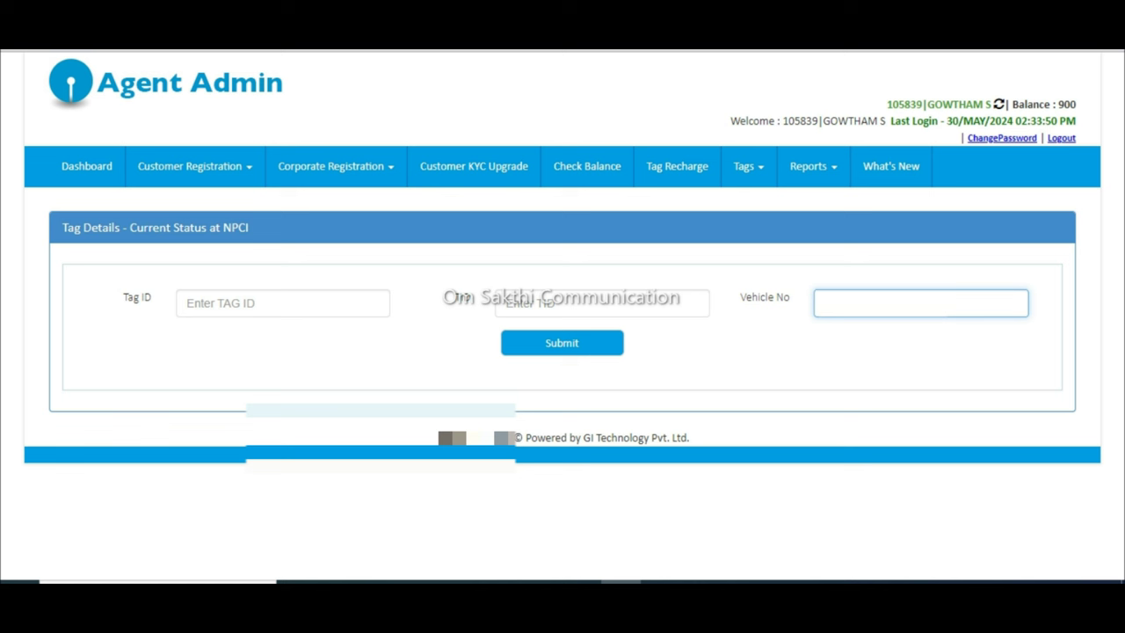
{"action": "type", "text": "TN"}
{"action": "left_click", "coordinate": [603, 349]}
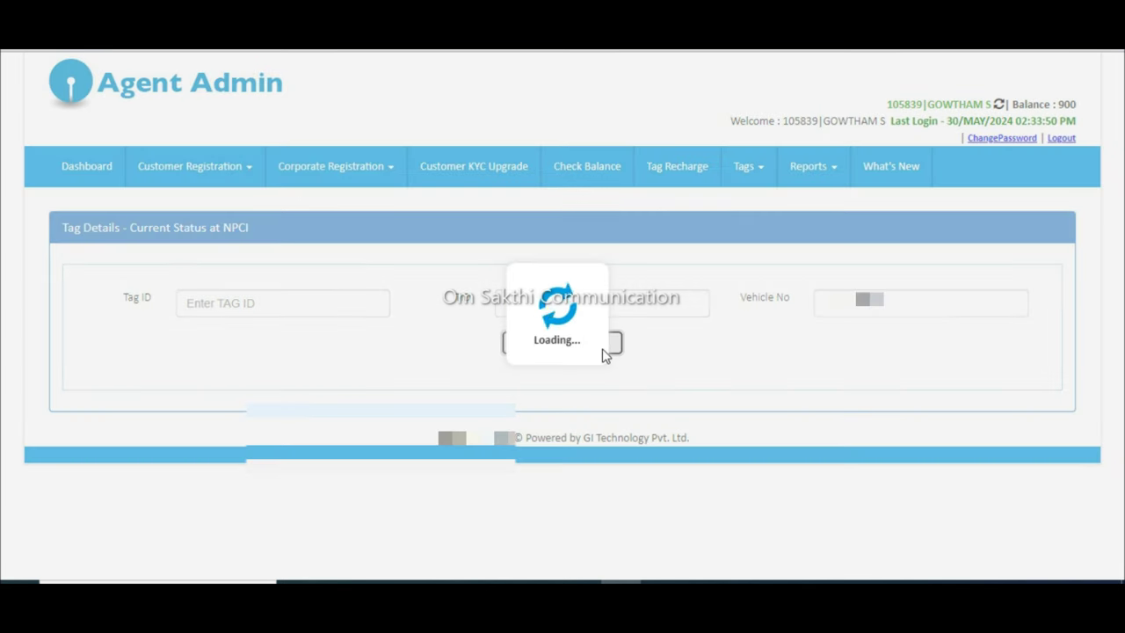